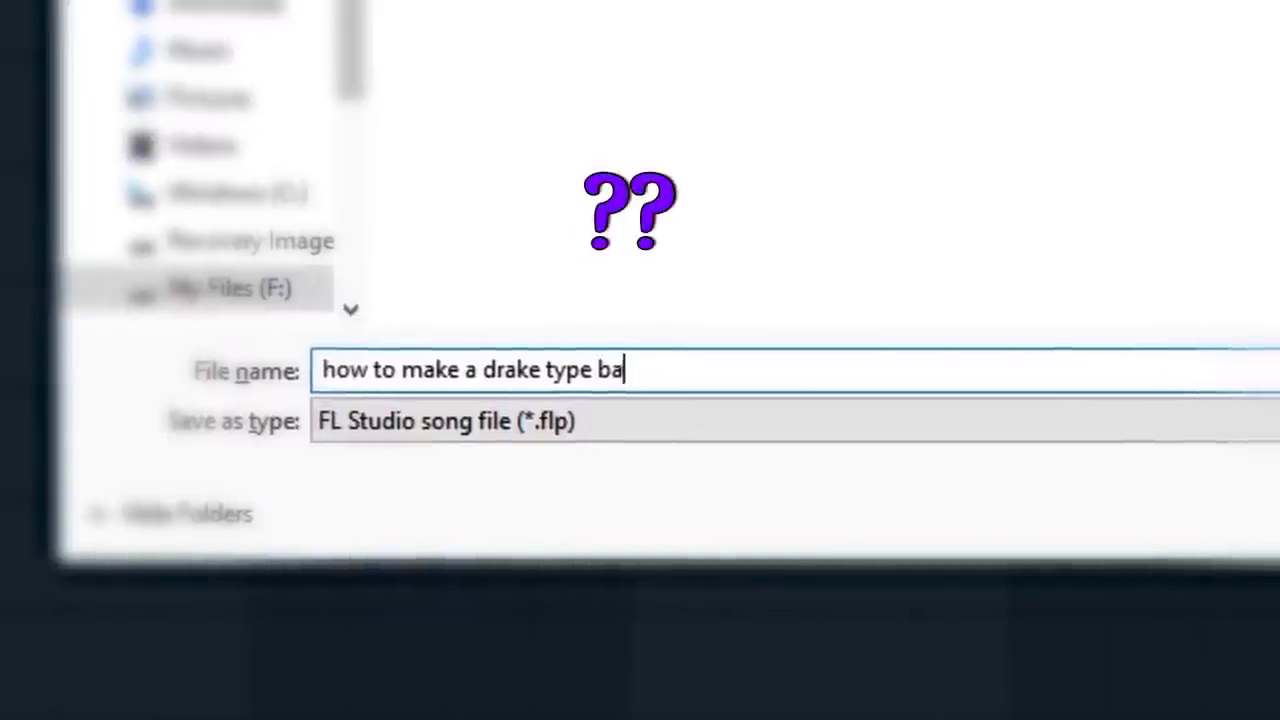
# Replace the song file name with "how a noob makes trap beats but it's actually fire (flames emojiiiiiiiiiiii".
pyautogui.press('BackSpace')
pyautogui.press('BackSpace')
pyautogui.press('BackSpace')
pyautogui.press('BackSpace')
pyautogui.press('BackSpace')
pyautogui.press('BackSpace')
pyautogui.press('BackSpace')
pyautogui.press('BackSpace')
pyautogui.press('BackSpace')
pyautogui.press('BackSpace')
pyautogui.press('BackSpace')
pyautogui.press('BackSpace')
pyautogui.press('BackSpace')
pyautogui.press('BackSpace')
pyautogui.press('BackSpace')
pyautogui.press('BackSpace')
pyautogui.press('BackSpace')
pyautogui.press('BackSpace')
pyautogui.press('BackSpace')
pyautogui.press('BackSpace')
pyautogui.write('how a noob makes trap beats but it')
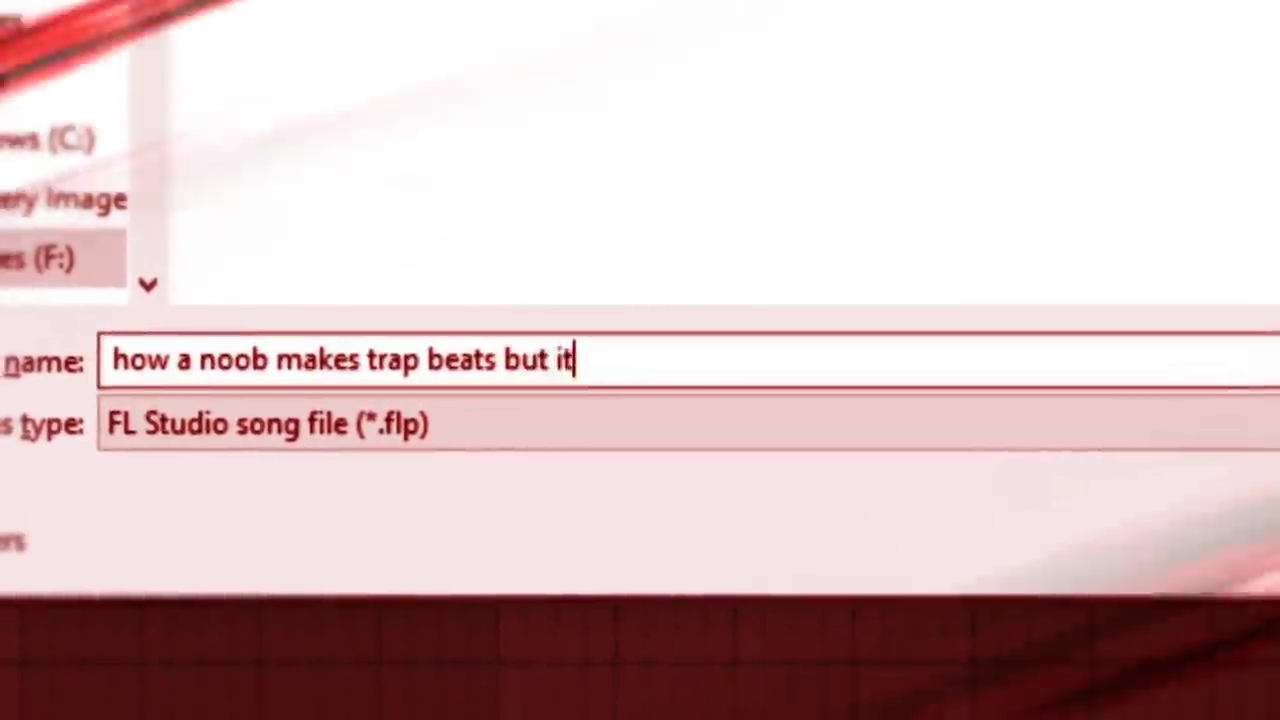
pyautogui.write("'s actually fire (flames emojiiiiiiiiiiii")
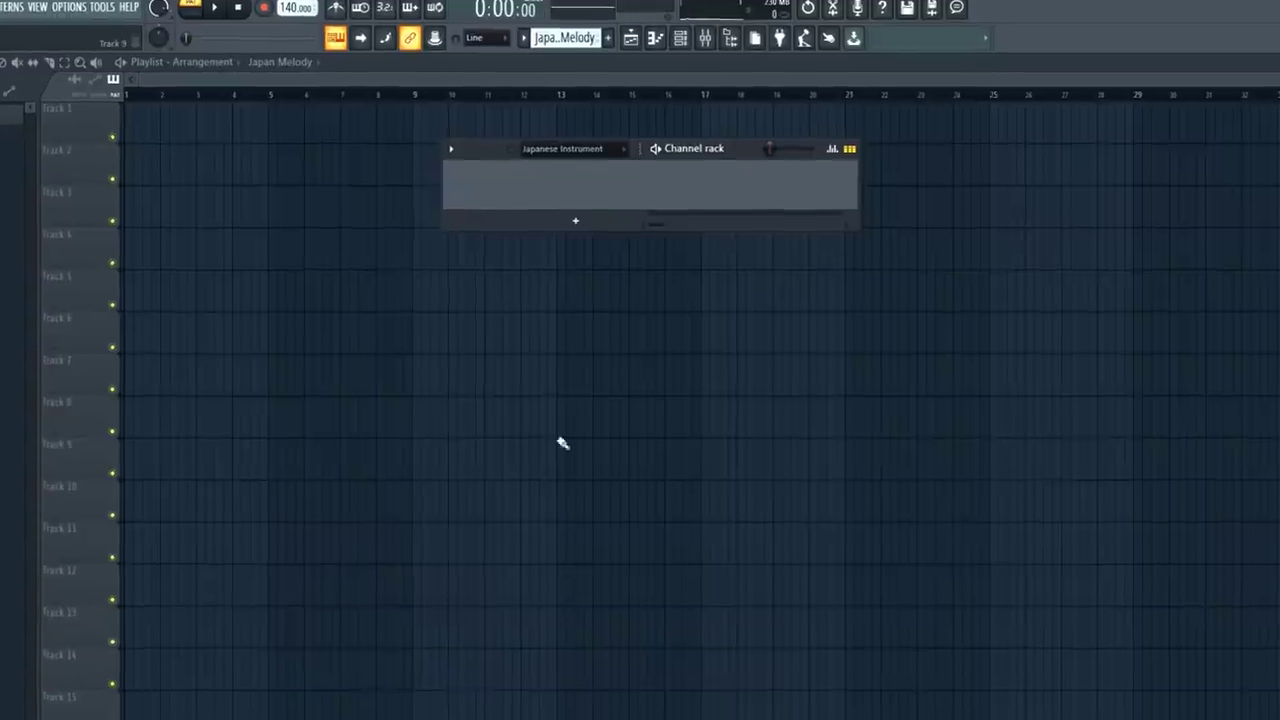
# Add a Sakura instrument channel, load a preset from the Eastern Dreams Bank, and close the instrument window.
pyautogui.click(577, 220)
pyautogui.click(719, 238)
pyautogui.moveTo(484, 152); pyautogui.dragTo(832, 234)
pyautogui.click(586, 276)
pyautogui.click(494, 434)
pyautogui.click(700, 484)
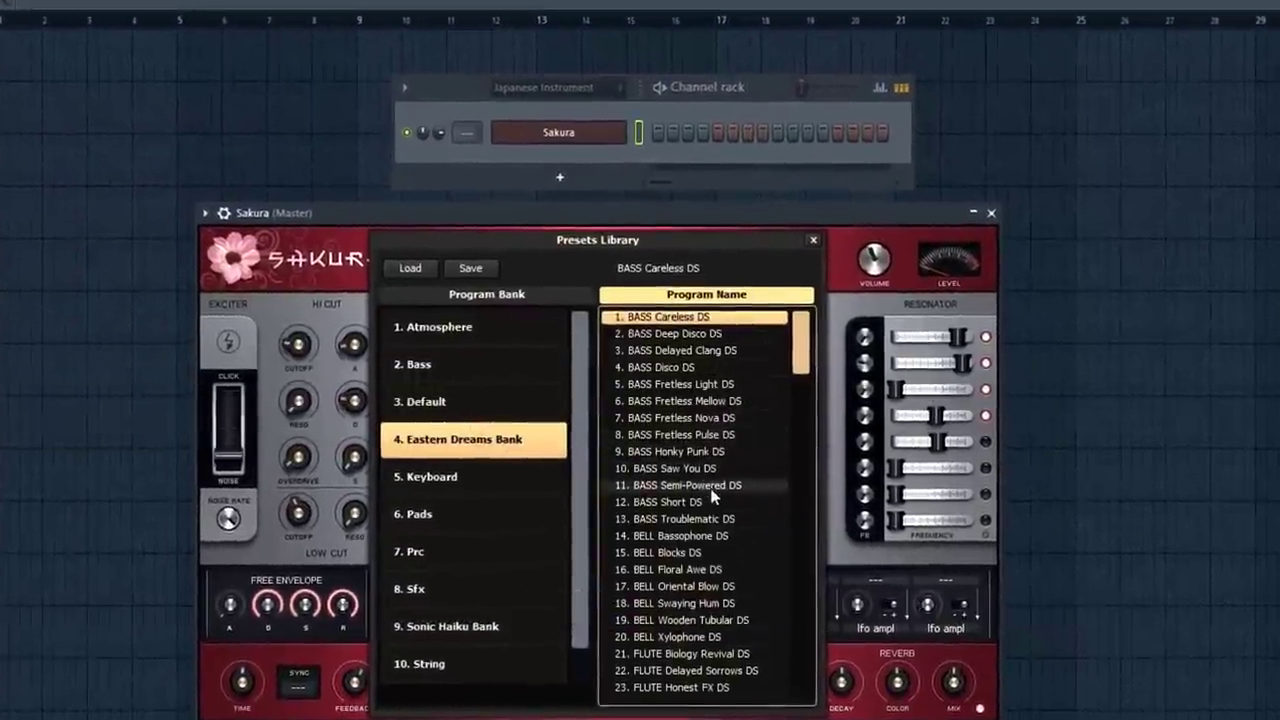
pyautogui.click(809, 243)
pyautogui.click(1017, 200)
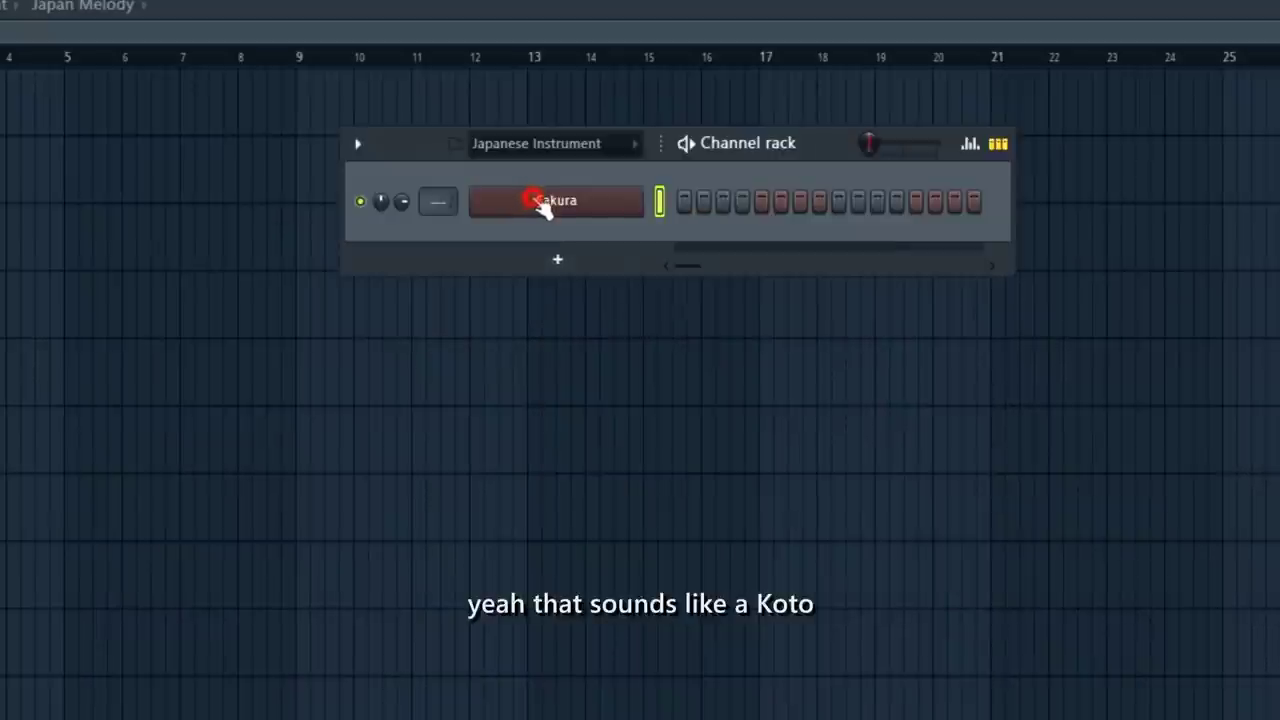
# Open the Sakura channel's piano roll and start the melody with a B4 note and a longer B3 note.
pyautogui.rightClick(540, 203)
pyautogui.click(675, 201)
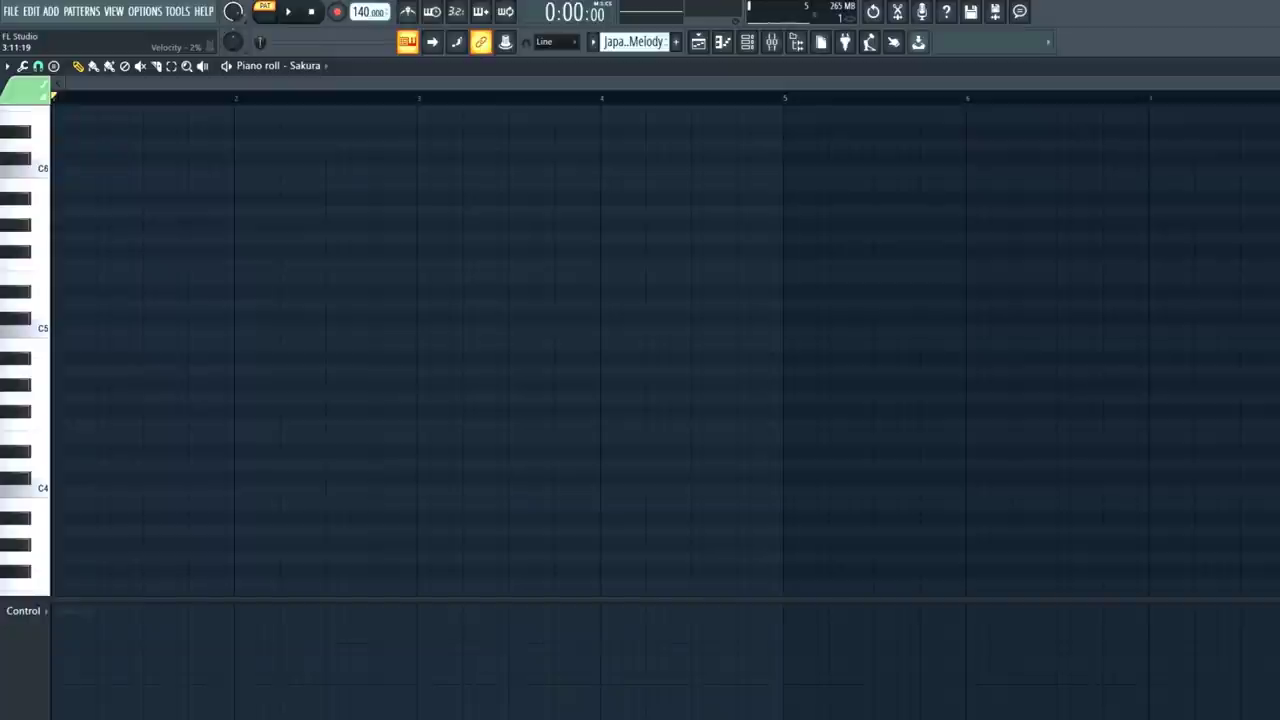
pyautogui.click(40, 348)
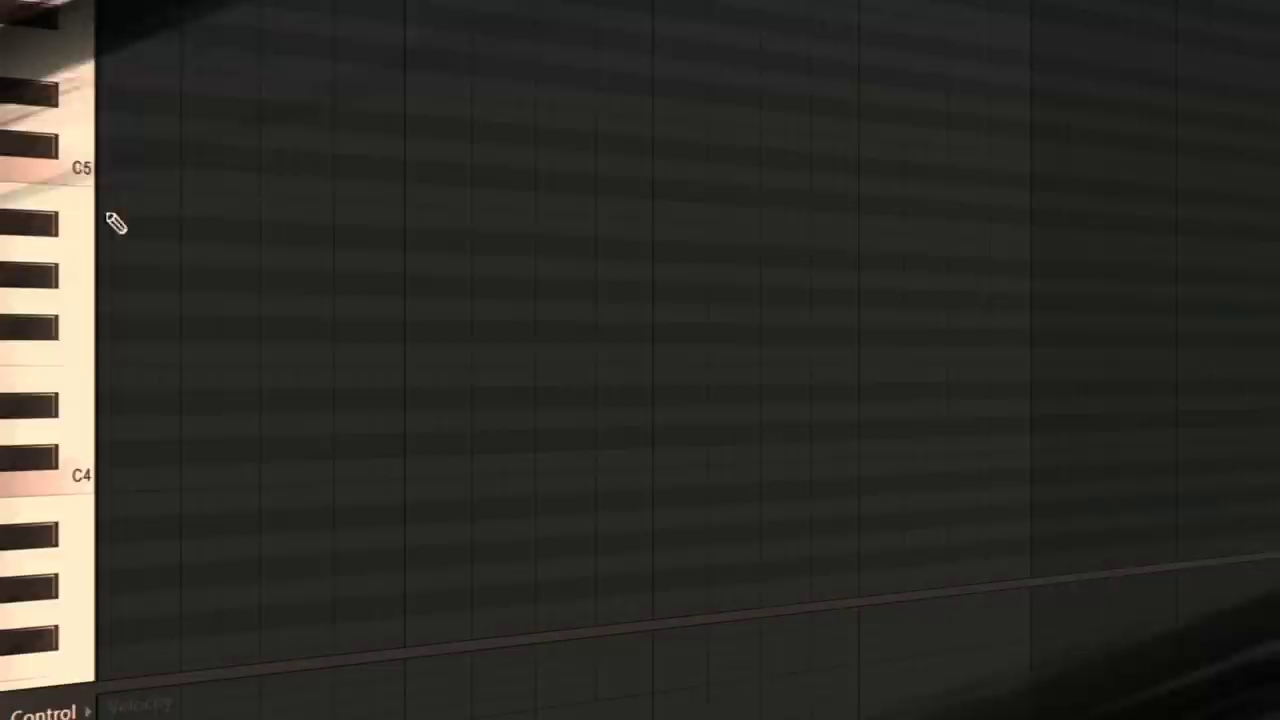
pyautogui.click(100, 195)
pyautogui.moveTo(140, 494); pyautogui.dragTo(251, 494)
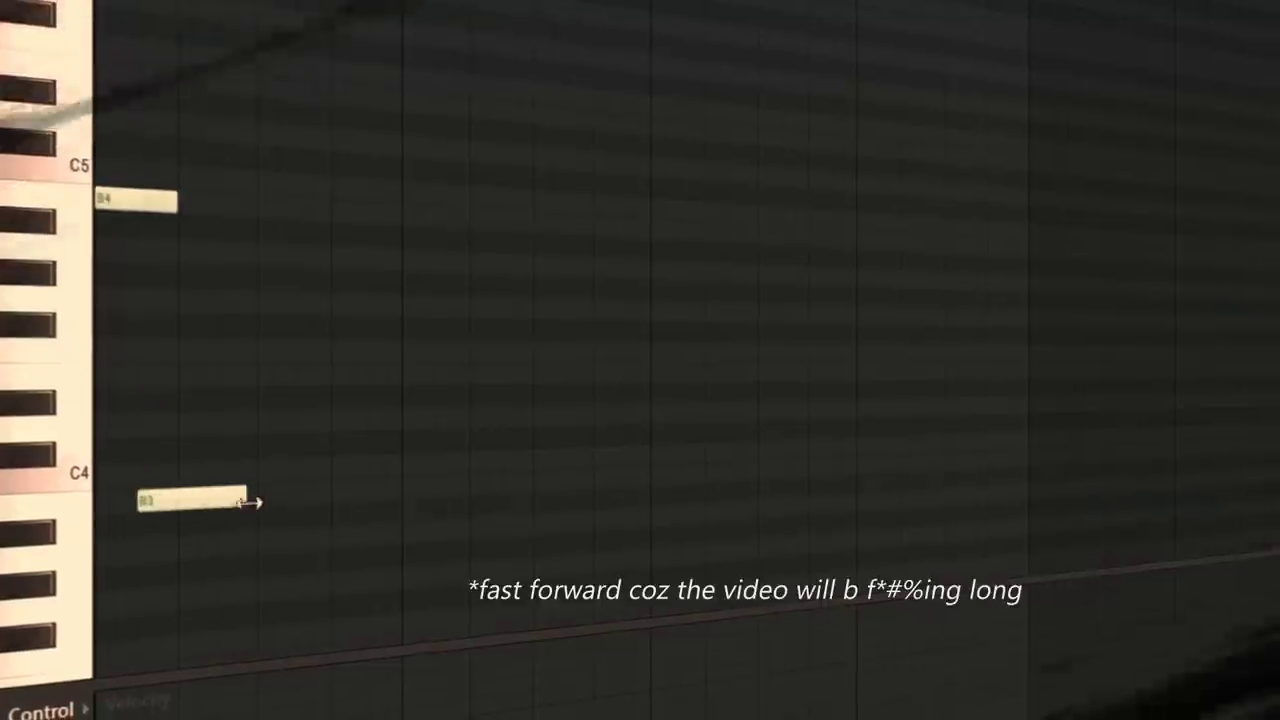
# Continue the melody with a short C5, more B4 notes, an F#4, a second B3, and a C#5.
pyautogui.click(200, 174)
pyautogui.moveTo(182, 200); pyautogui.dragTo(290, 200)
pyautogui.click(264, 204)
pyautogui.click(364, 292)
pyautogui.moveTo(497, 302); pyautogui.dragTo(398, 304)
pyautogui.click(440, 480)
pyautogui.click(408, 212)
pyautogui.moveTo(532, 218); pyautogui.dragTo(466, 214)
pyautogui.click(478, 170)
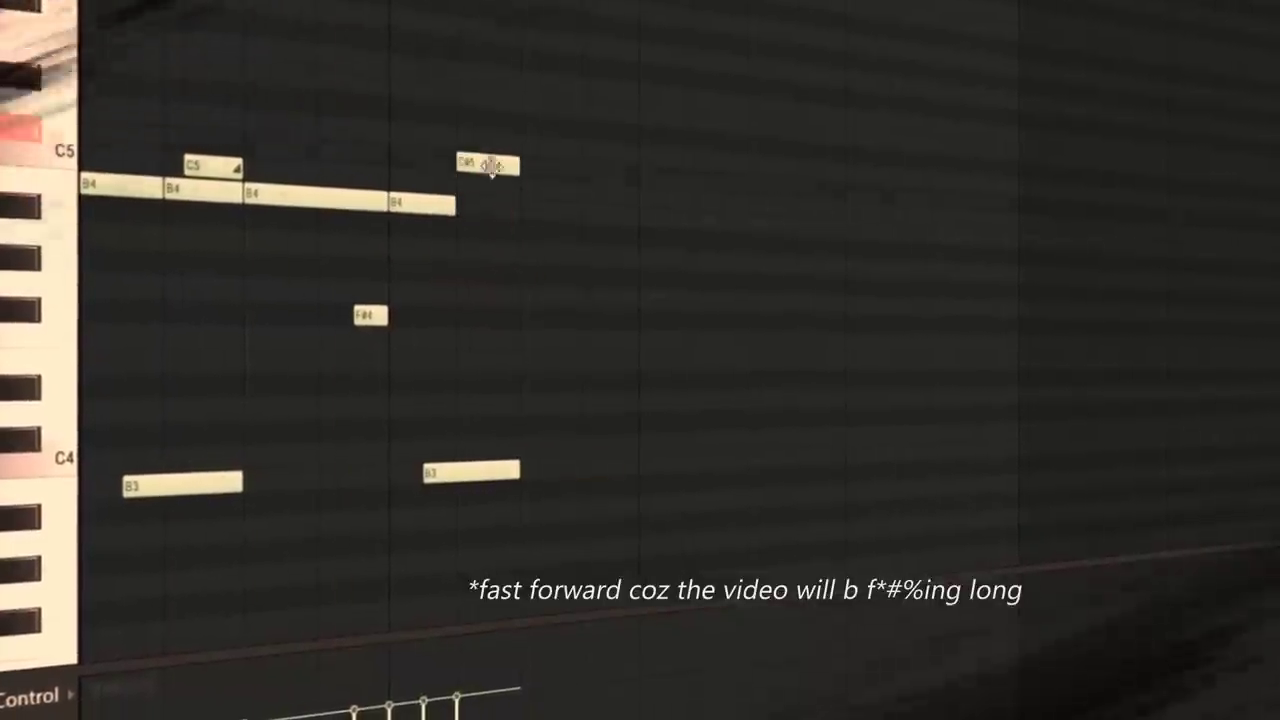
# Add a short note just above the C#5, adjust it, and play the melody back.
pyautogui.click(488, 148)
pyautogui.press('space')
pyautogui.moveTo(506, 140)
pyautogui.mouseDown()
pyautogui.moveTo(474, 136)
pyautogui.moveTo(484, 130)
pyautogui.mouseUp()
pyautogui.press('space')
pyautogui.rightClick(468, 130)
# Add and resize the closing notes of the two-bar melody, ending on an F#4.
pyautogui.click(514, 200)
pyautogui.moveTo(514, 200); pyautogui.dragTo(514, 216)
pyautogui.click(514, 191)
pyautogui.moveTo(619, 196); pyautogui.dragTo(521, 192)
pyautogui.click(551, 280)
pyautogui.moveTo(656, 280); pyautogui.dragTo(617, 280)
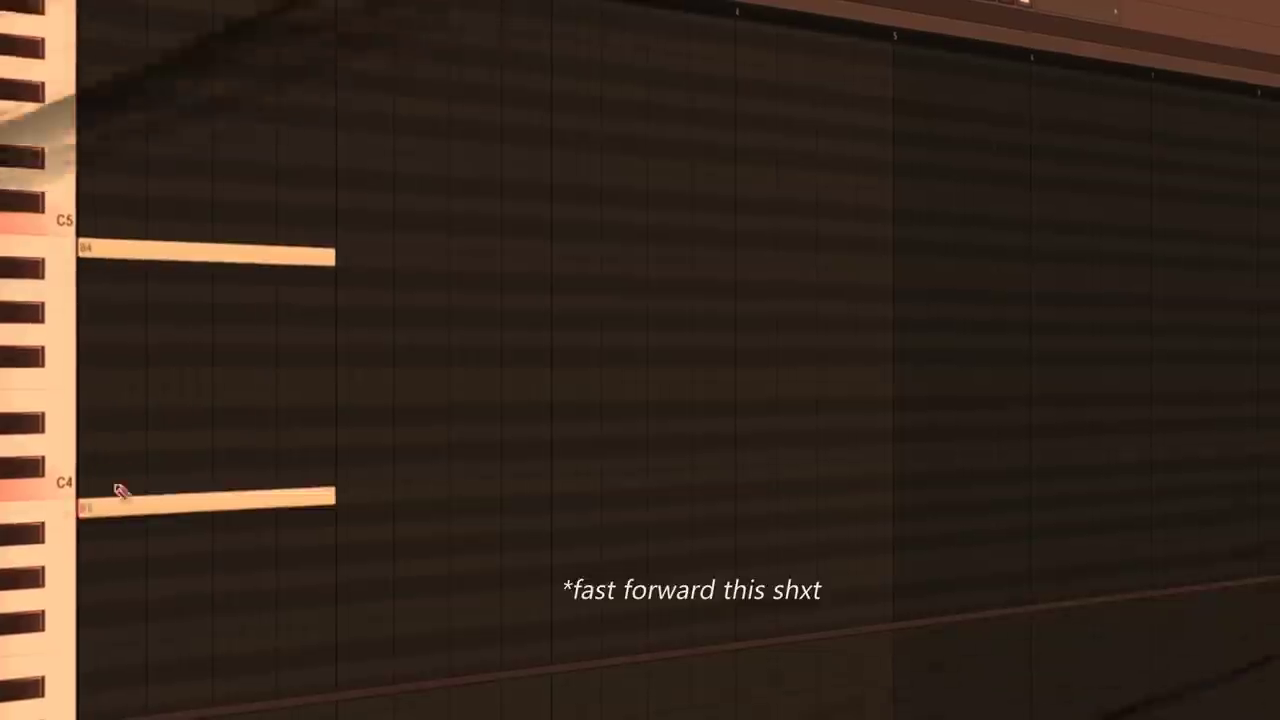
# Place F#5, short G5 and E5 notes in the first bar above the sustained B3 and B4 notes.
pyautogui.moveTo(143, 109); pyautogui.dragTo(386, 109)
pyautogui.click(222, 88)
pyautogui.moveTo(267, 90); pyautogui.dragTo(222, 87)
pyautogui.click(236, 107)
pyautogui.click(285, 152)
pyautogui.press('space')
# Extend the sustained B3 and B4 notes to two bars and add F#5 and G5 notes in the second bar.
pyautogui.moveTo(326, 254); pyautogui.dragTo(540, 262)
pyautogui.click(350, 118)
pyautogui.moveTo(370, 110); pyautogui.dragTo(428, 121)
pyautogui.click(380, 99)
pyautogui.click(408, 119)
pyautogui.press('space')
# Finish the second bar with a long E5 and short G5 and F#5 notes, and play the melody back.
pyautogui.click(432, 160)
pyautogui.moveTo(484, 160); pyautogui.dragTo(488, 106)
pyautogui.click(488, 129)
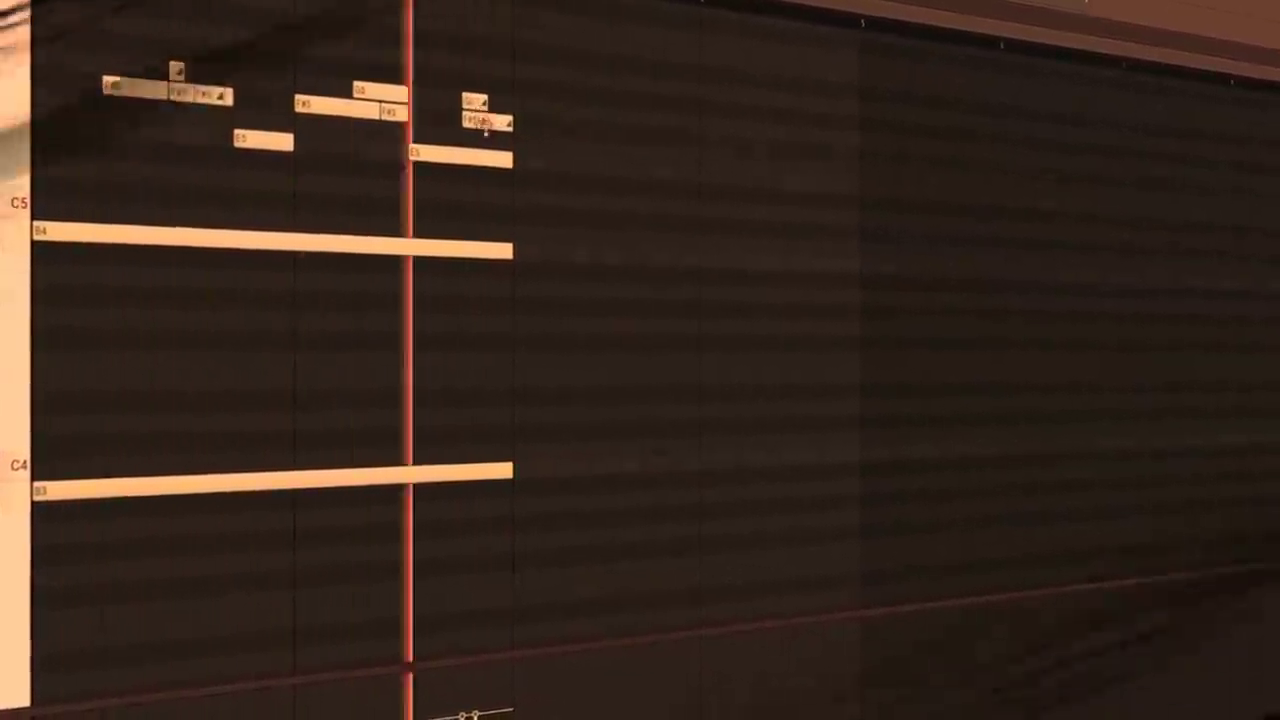
pyautogui.click(317, 16)
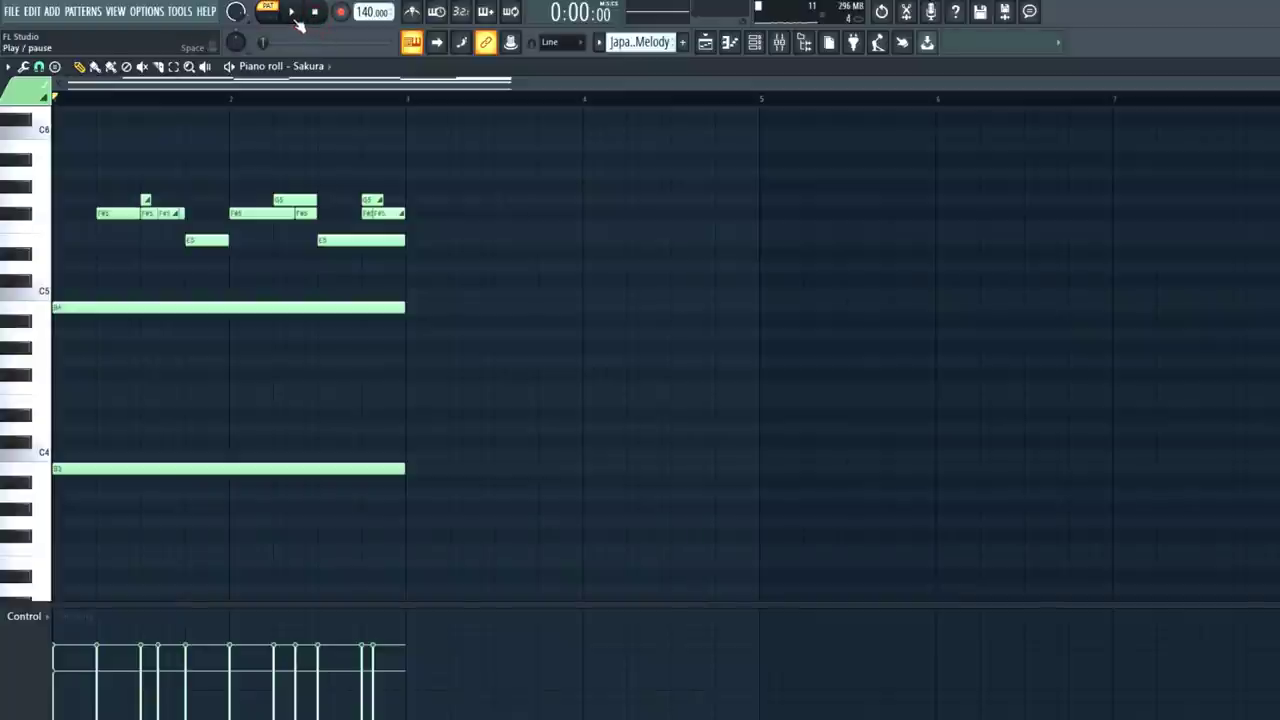
pyautogui.click(292, 14)
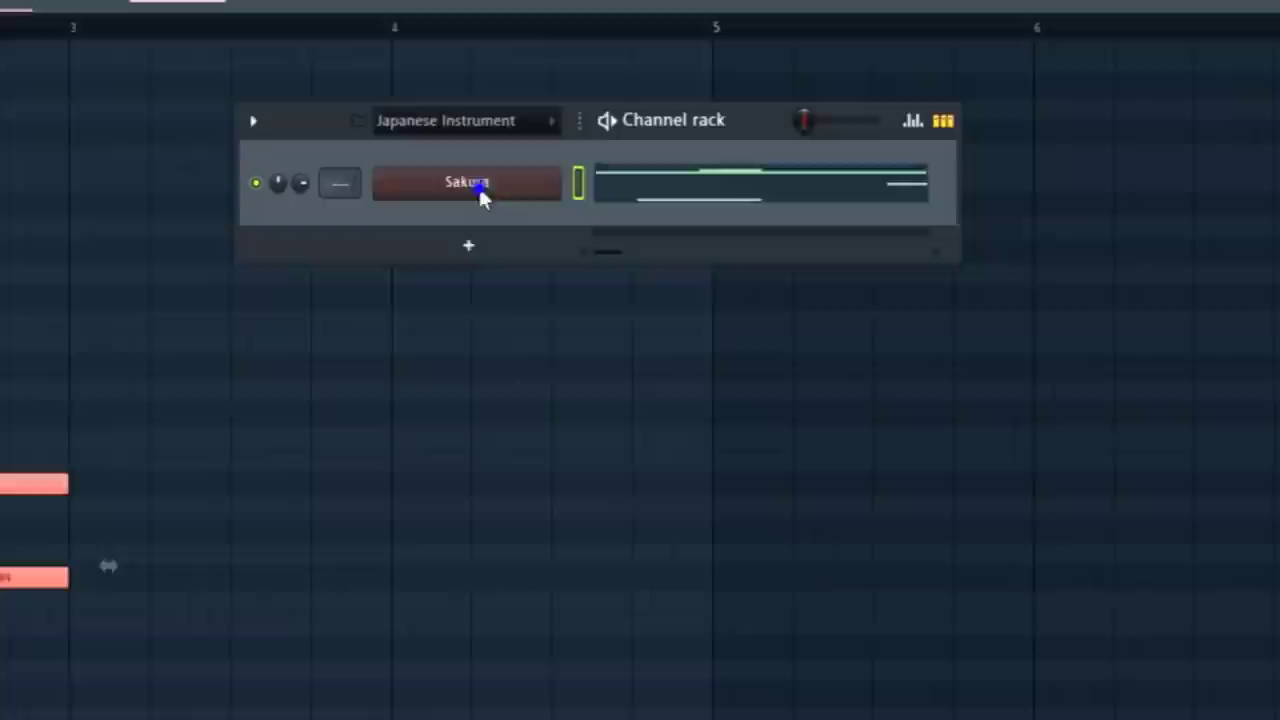
# Clone the Sakura channel to make a second Sakura instrument.
pyautogui.rightClick(480, 190)
pyautogui.click(626, 410)
pyautogui.rightClick(519, 223)
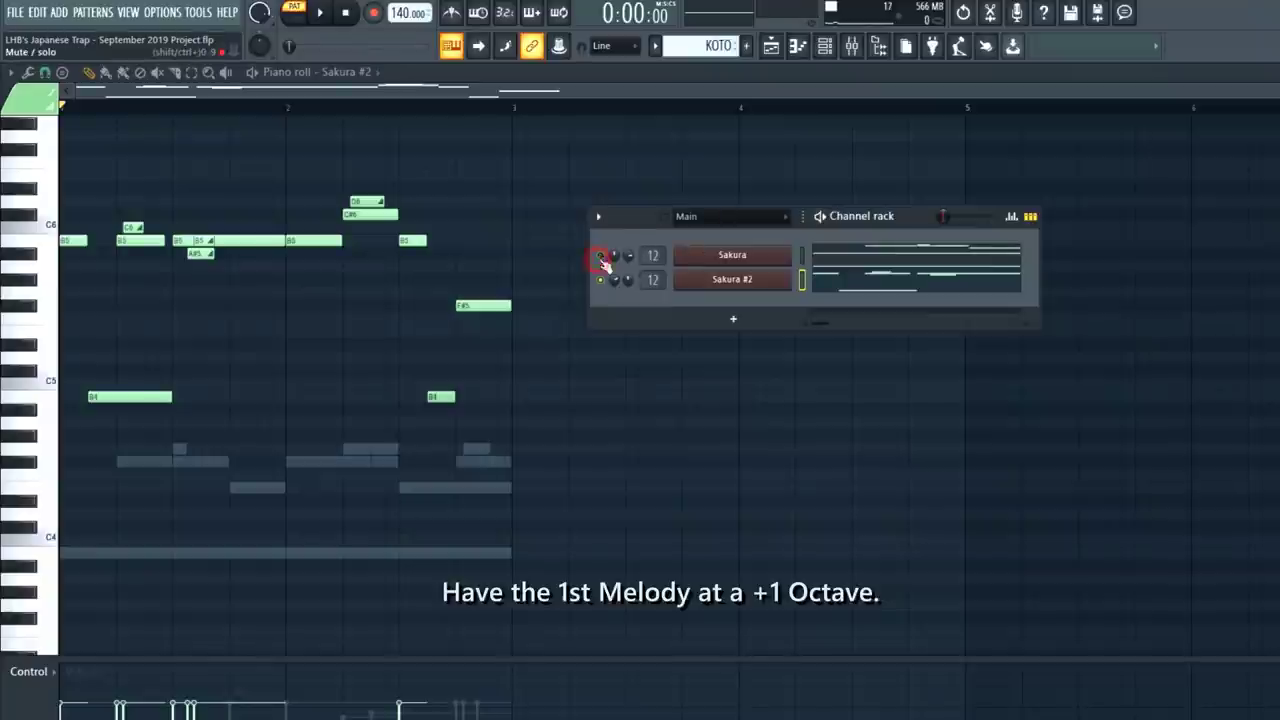
# Play back the Sakura #2 melody alone and the lower Sakura melody from its piano roll.
pyautogui.click(321, 14)
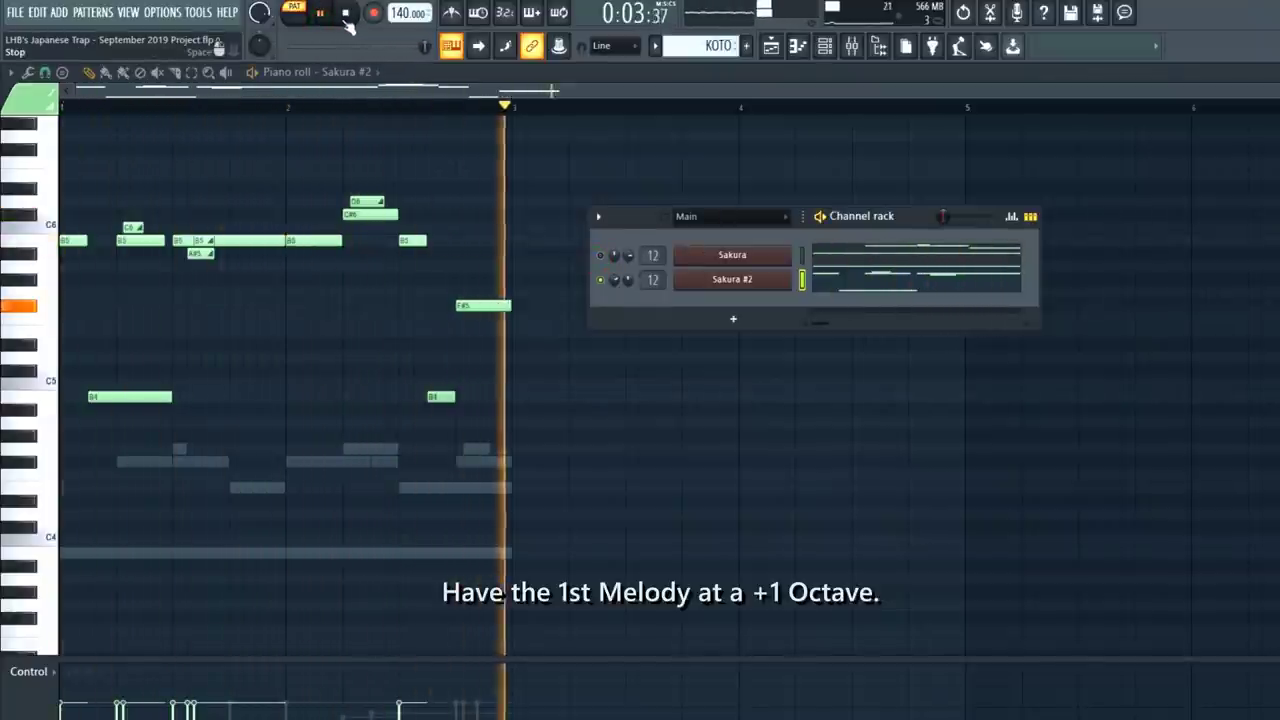
pyautogui.click(346, 14)
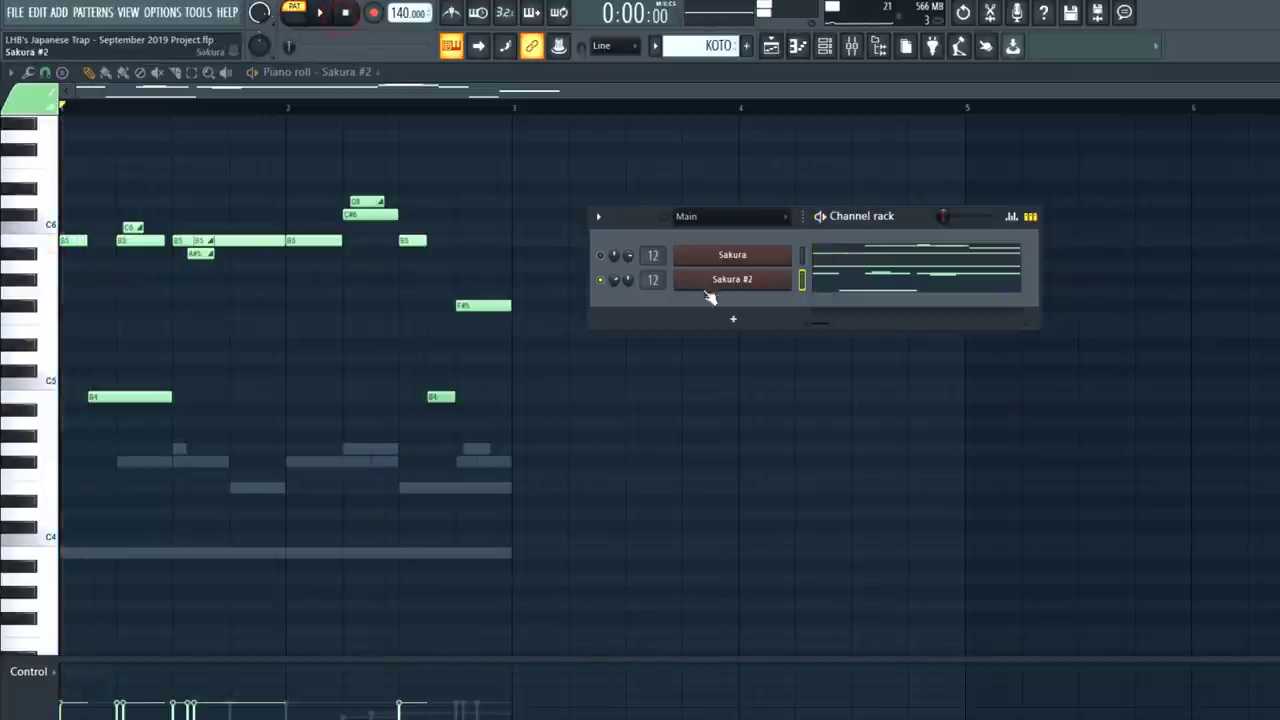
pyautogui.click(824, 258)
pyautogui.click(321, 14)
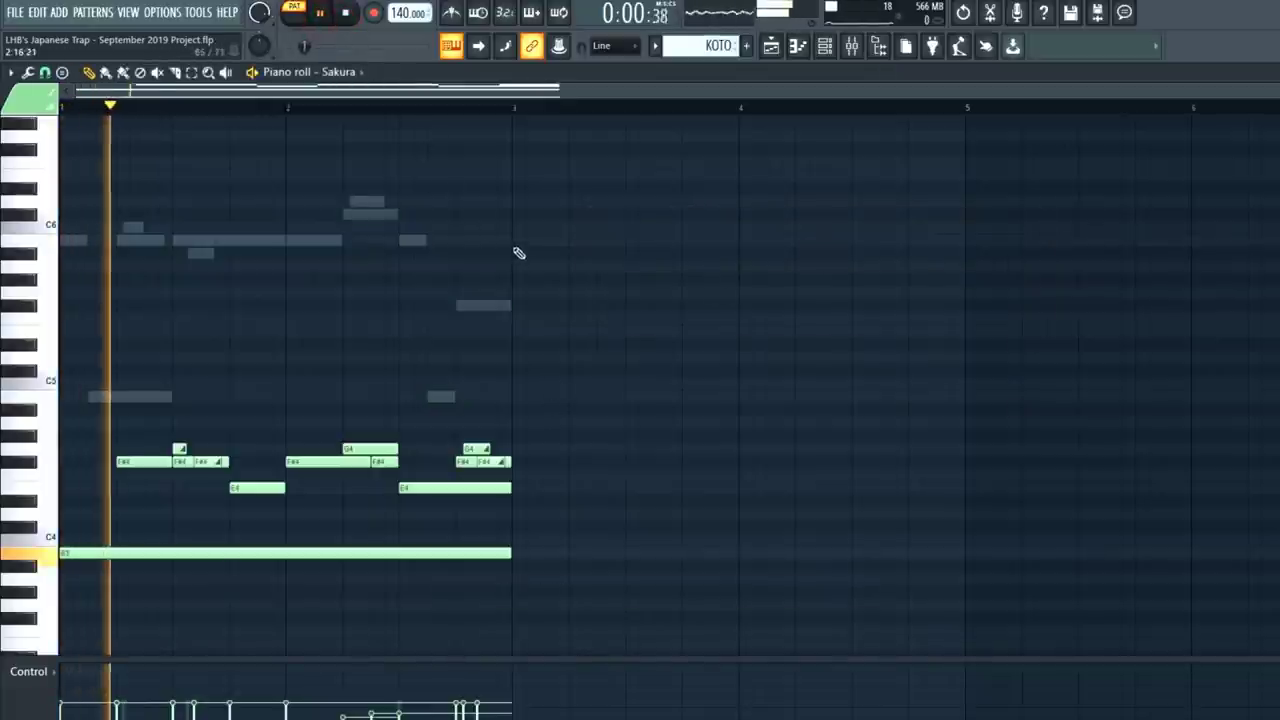
pyautogui.scroll(2, 571, 292)
pyautogui.scroll(-1, 572, 294)
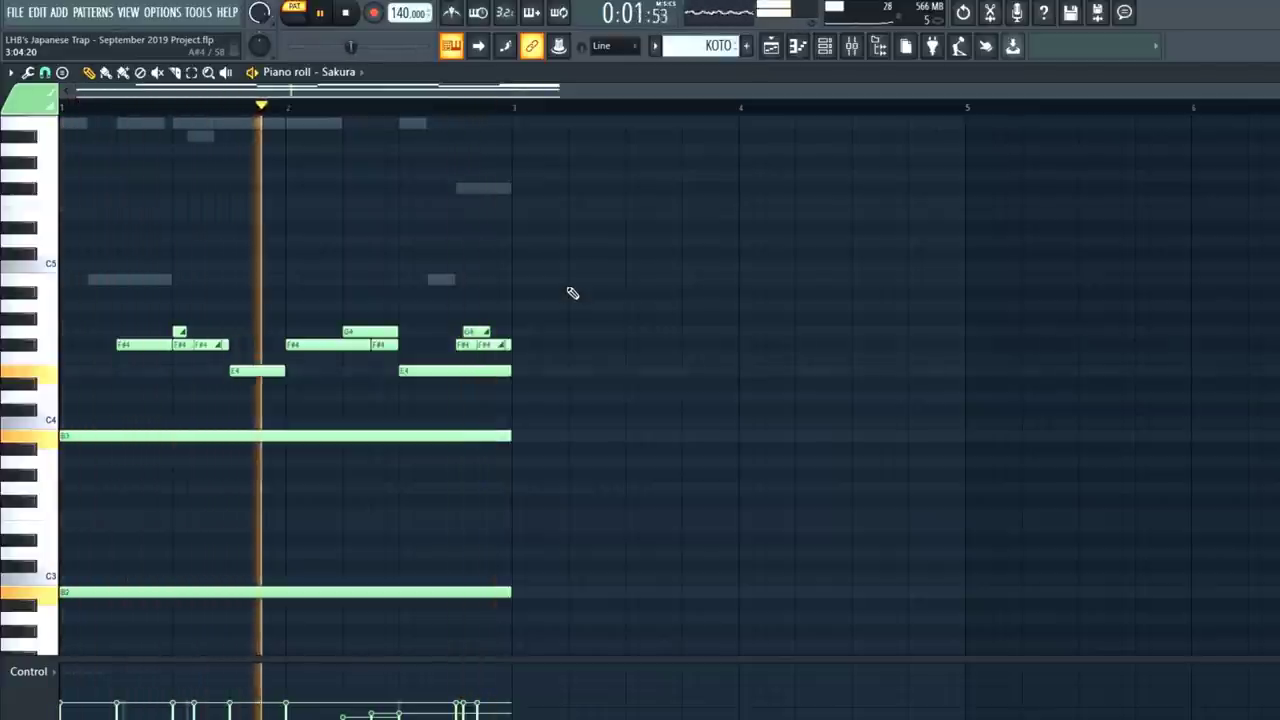
pyautogui.press('space')
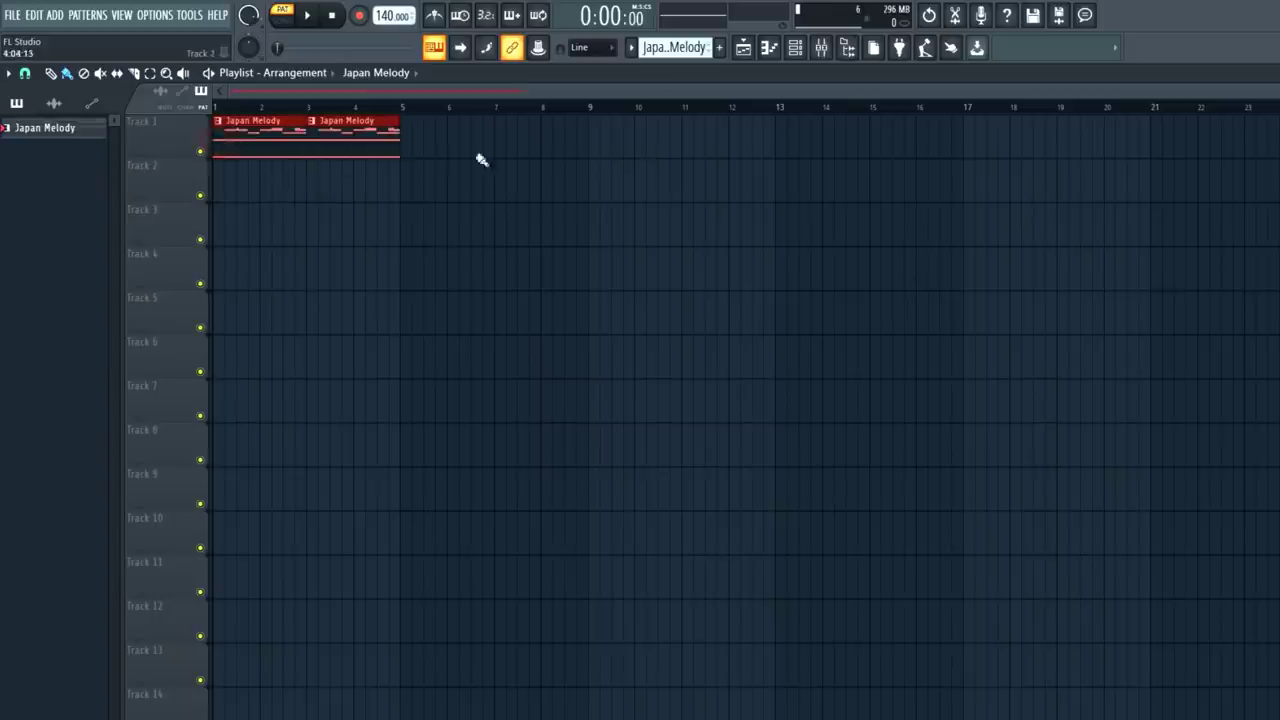
# Repeat the Japan Melody pattern clip along Track 1 of the playlist.
pyautogui.moveTo(430, 135); pyautogui.dragTo(1190, 120)
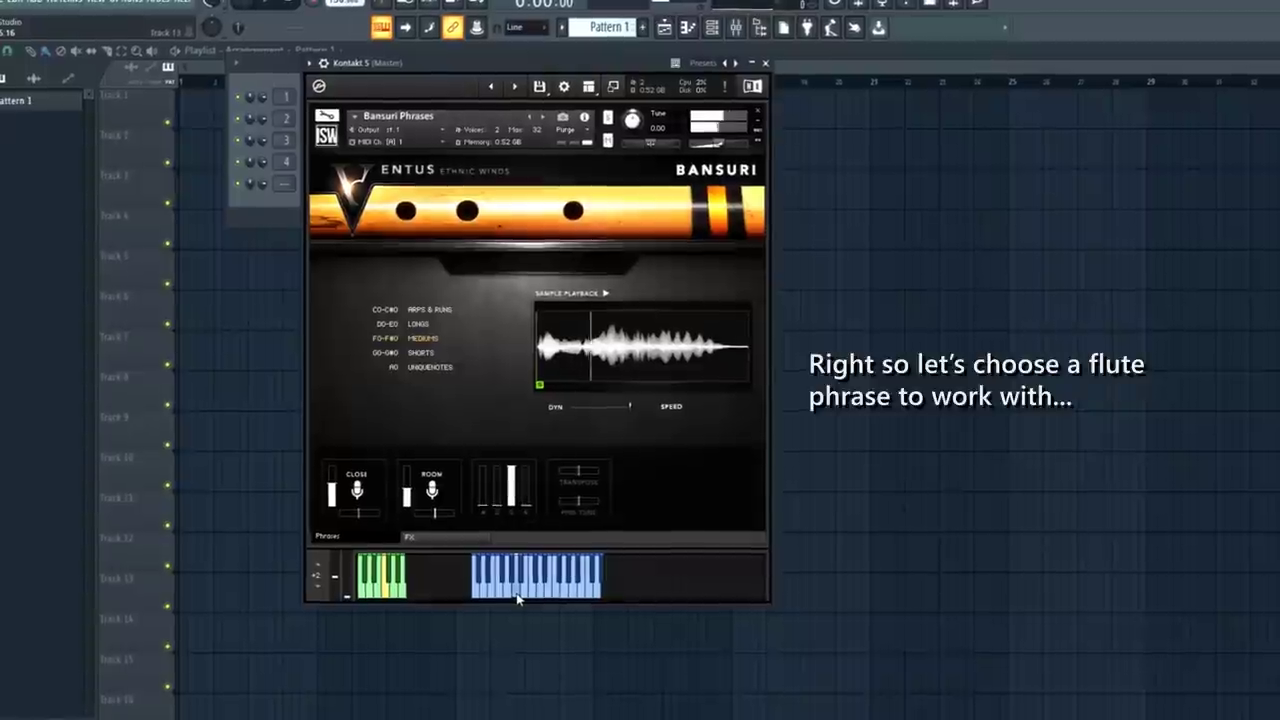
# Audition Bansuri Phrases flute samples in Kontakt 5.
pyautogui.click(526, 594)
pyautogui.click(532, 595)
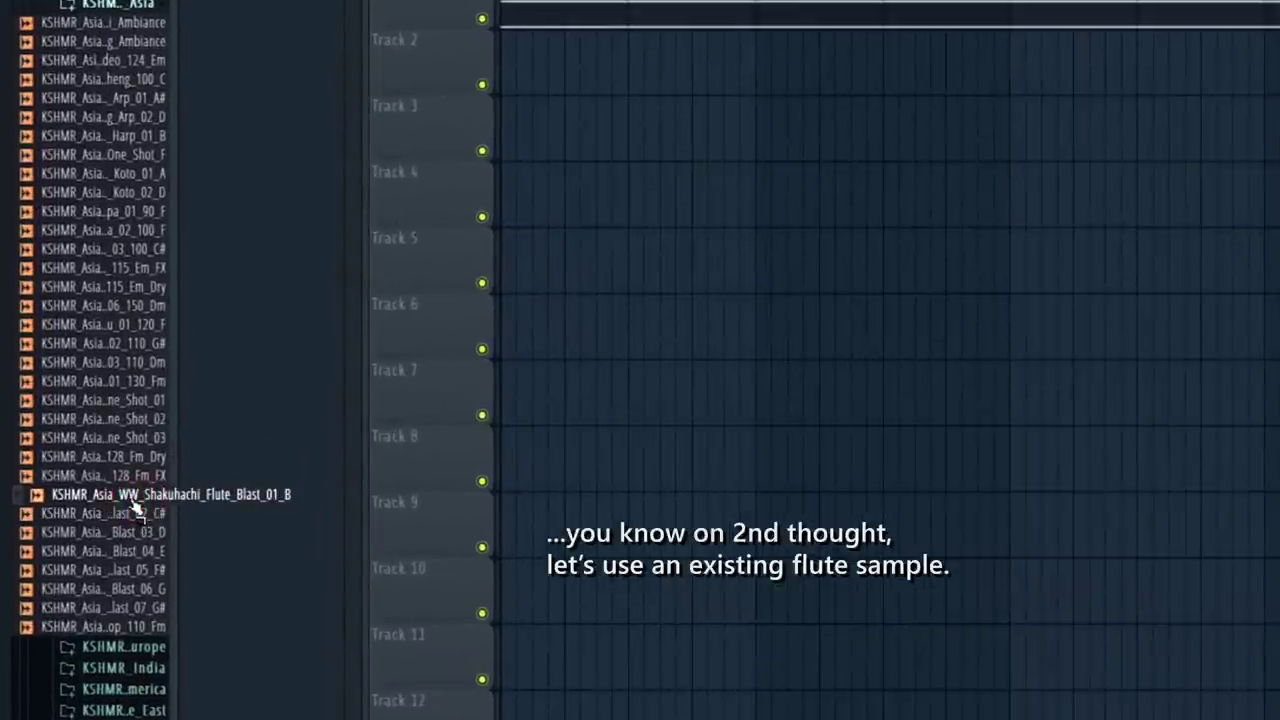
# Place the KSHMR_Asia_WW_Shakuhachi_Flute_Blast_01_B sample on Track 2 and shift the Japan Melody clips to start at bar 2.
pyautogui.moveTo(132, 504); pyautogui.dragTo(604, 84)
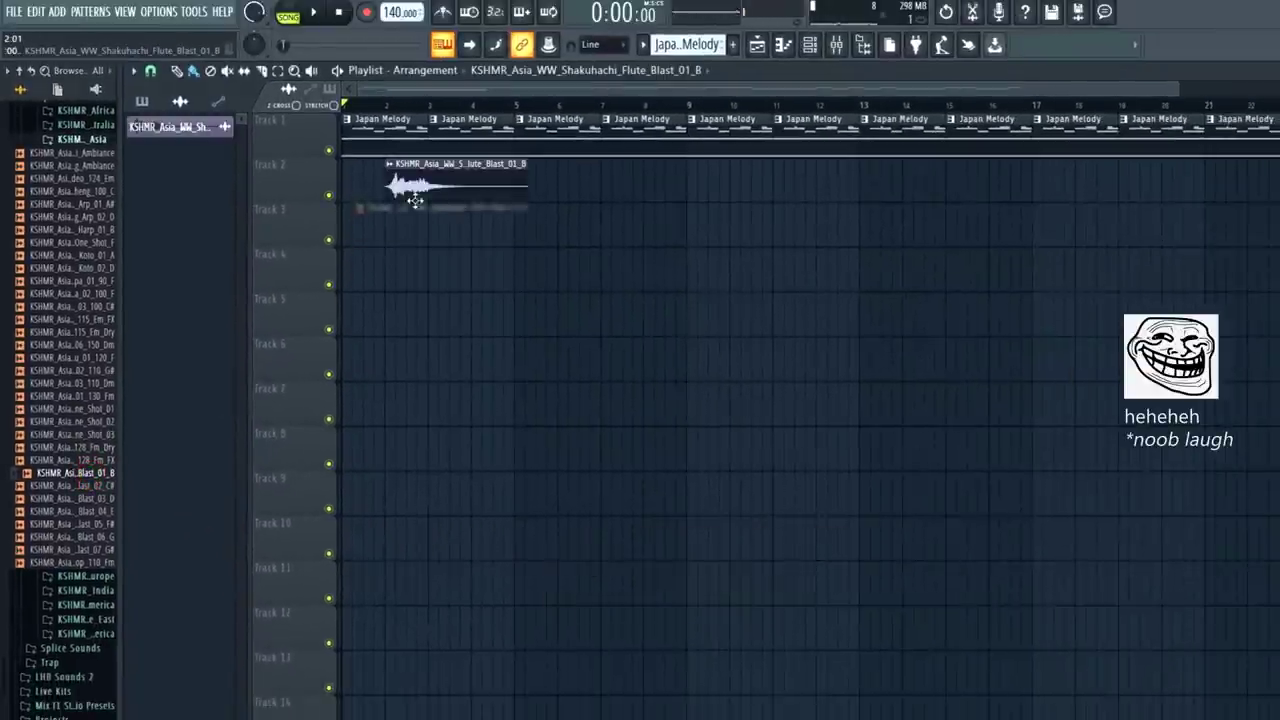
pyautogui.moveTo(583, 122); pyautogui.dragTo(1260, 112)
pyautogui.moveTo(372, 148); pyautogui.dragTo(410, 146)
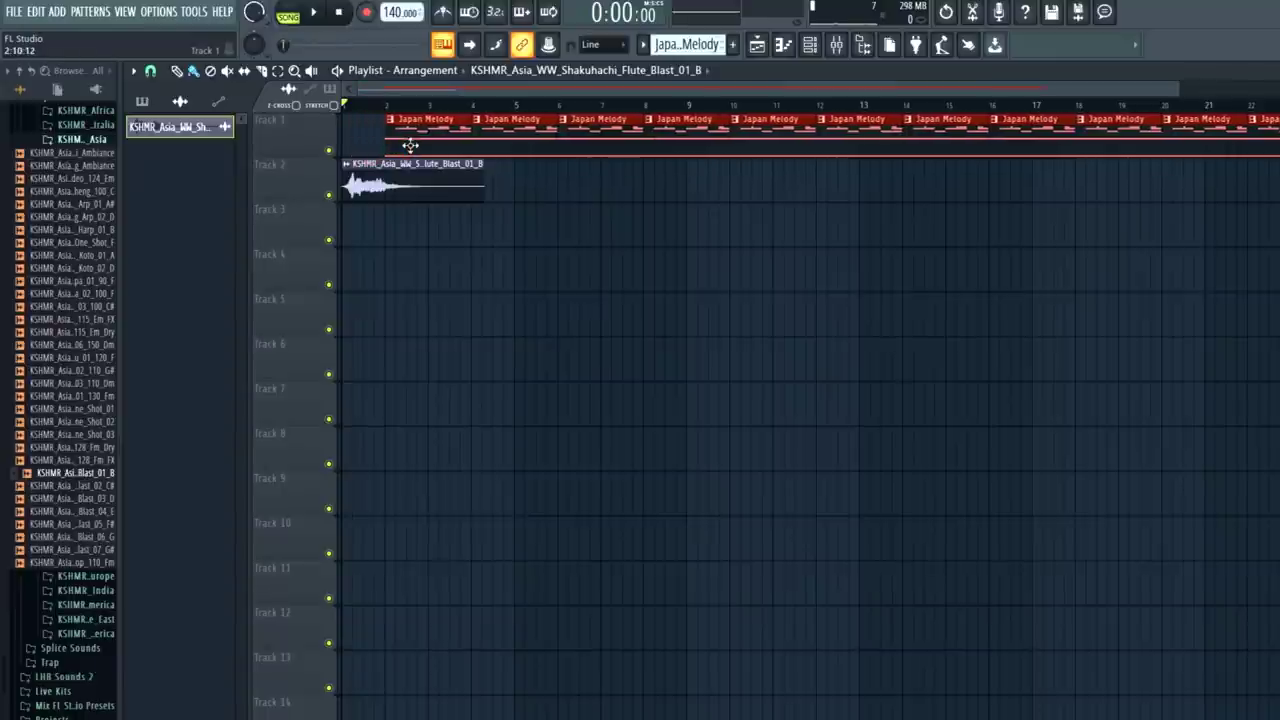
pyautogui.moveTo(413, 194); pyautogui.dragTo(426, 196)
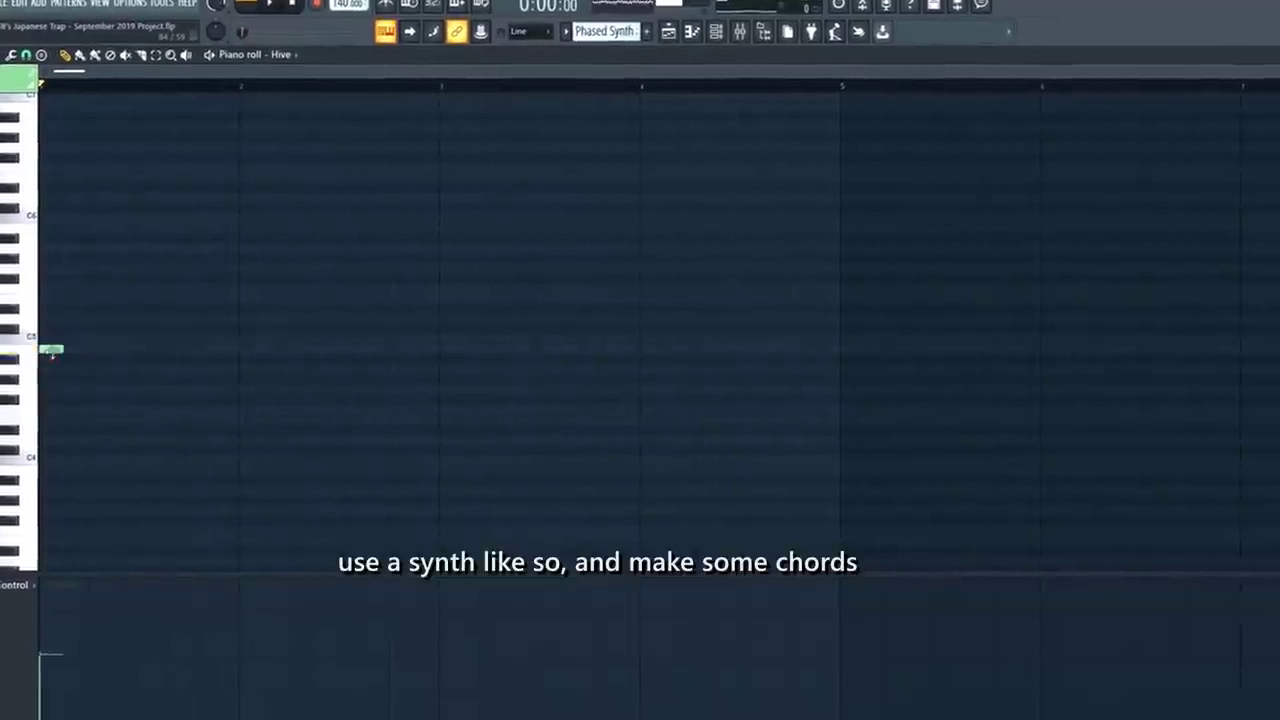
# Build a short three-note chord on B4 in the Hive piano roll and play it back.
pyautogui.click(45, 280)
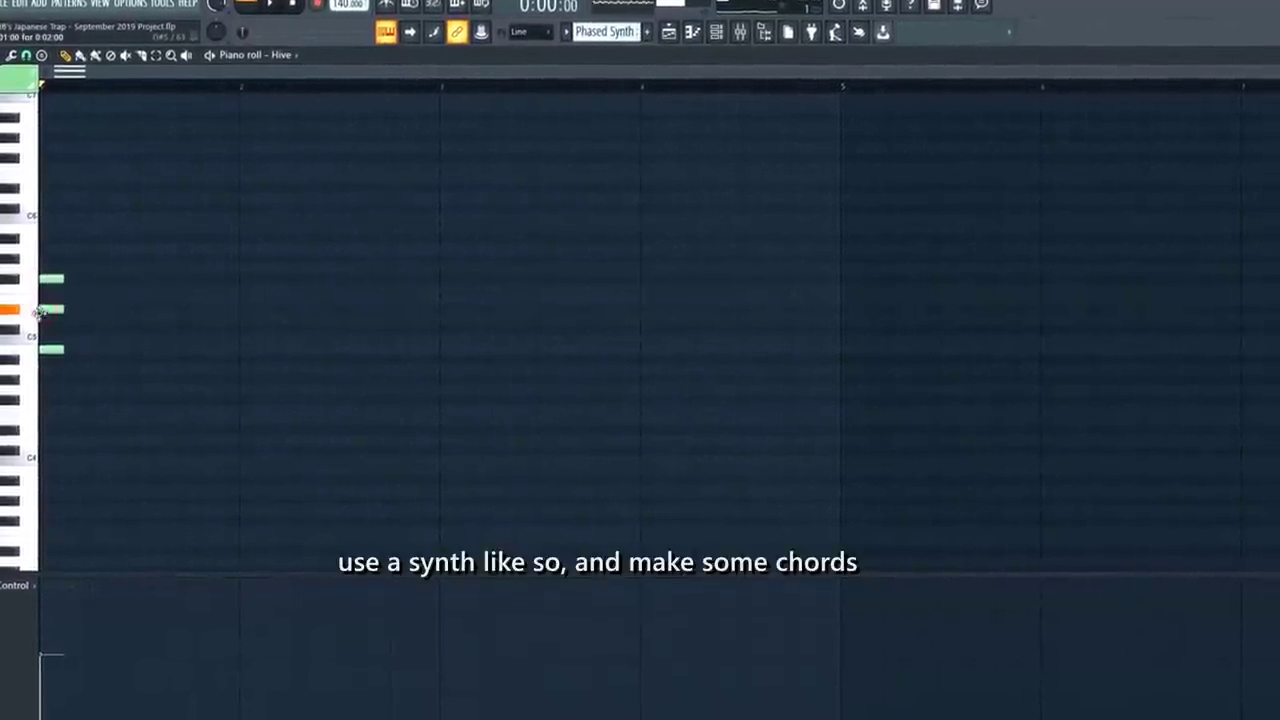
pyautogui.press('space')
pyautogui.press('space')
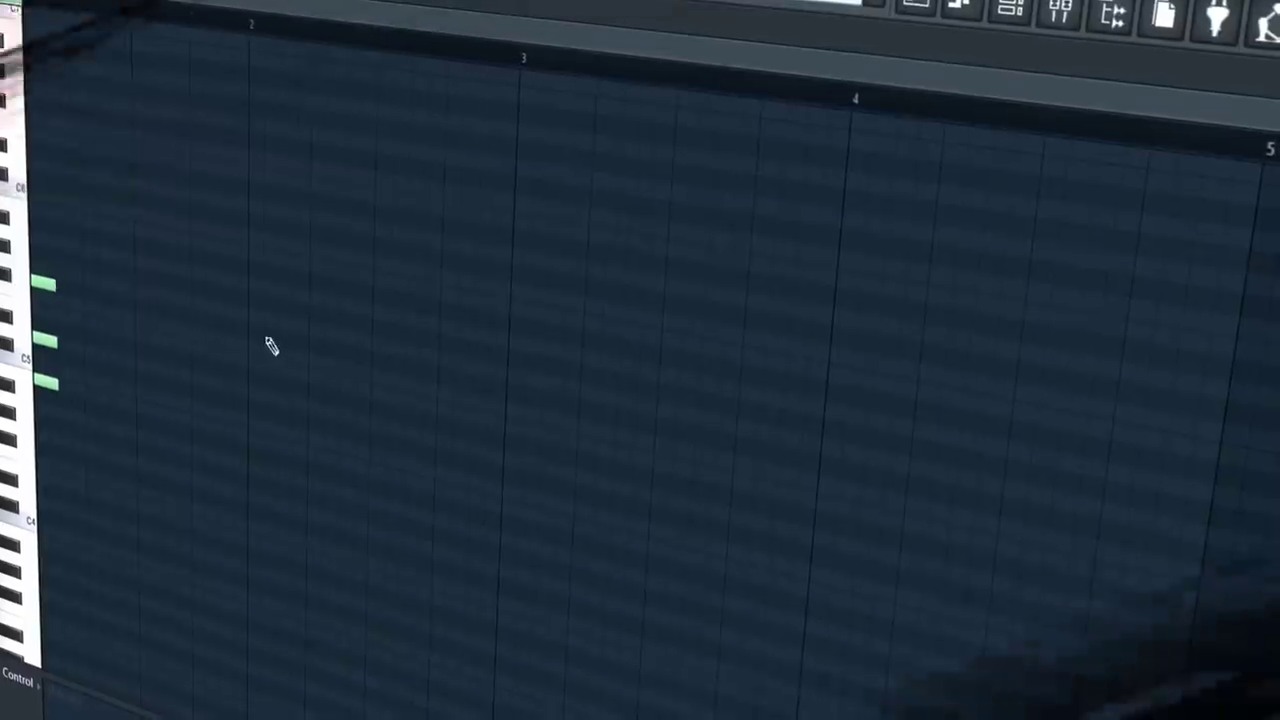
# Duplicate the three-note chord every half bar to fill four bars, and play the pattern back.
pyautogui.hotkey('ctrl', 'a')
pyautogui.moveTo(89, 400); pyautogui.dragTo(273, 515)
pyautogui.moveTo(45, 271); pyautogui.dragTo(263, 312)
pyautogui.hotkey('ctrl', 'd')
pyautogui.press('space')
pyautogui.press('space')
pyautogui.hotkey('ctrl', 'b')
pyautogui.press('space')
# Lower the top notes of the two chords in bar 3 and play the pattern back.
pyautogui.moveTo(487, 314); pyautogui.dragTo(690, 388)
pyautogui.moveTo(505, 343); pyautogui.dragTo(502, 370)
pyautogui.keyDown('ctrl'); pyautogui.click(712, 335); pyautogui.keyUp('ctrl')
pyautogui.press('space')
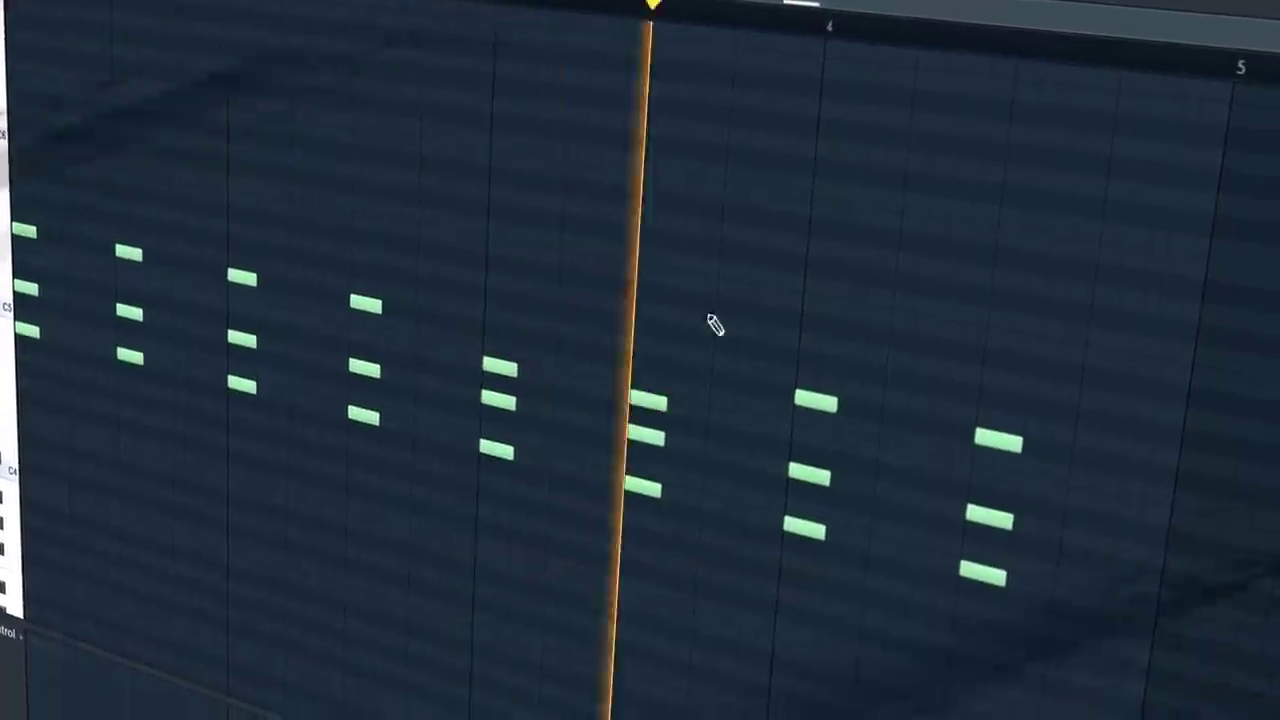
pyautogui.press('space')
# Lower the top and middle notes of the two chords in bar 4 and play the progression back.
pyautogui.moveTo(785, 375); pyautogui.dragTo(1060, 445)
pyautogui.moveTo(828, 398); pyautogui.dragTo(822, 430)
pyautogui.moveTo(772, 450); pyautogui.dragTo(1042, 520)
pyautogui.moveTo(990, 502); pyautogui.dragTo(987, 520)
pyautogui.press('space')
pyautogui.keyDown('ctrl'); pyautogui.click(826, 371); pyautogui.keyUp('ctrl')
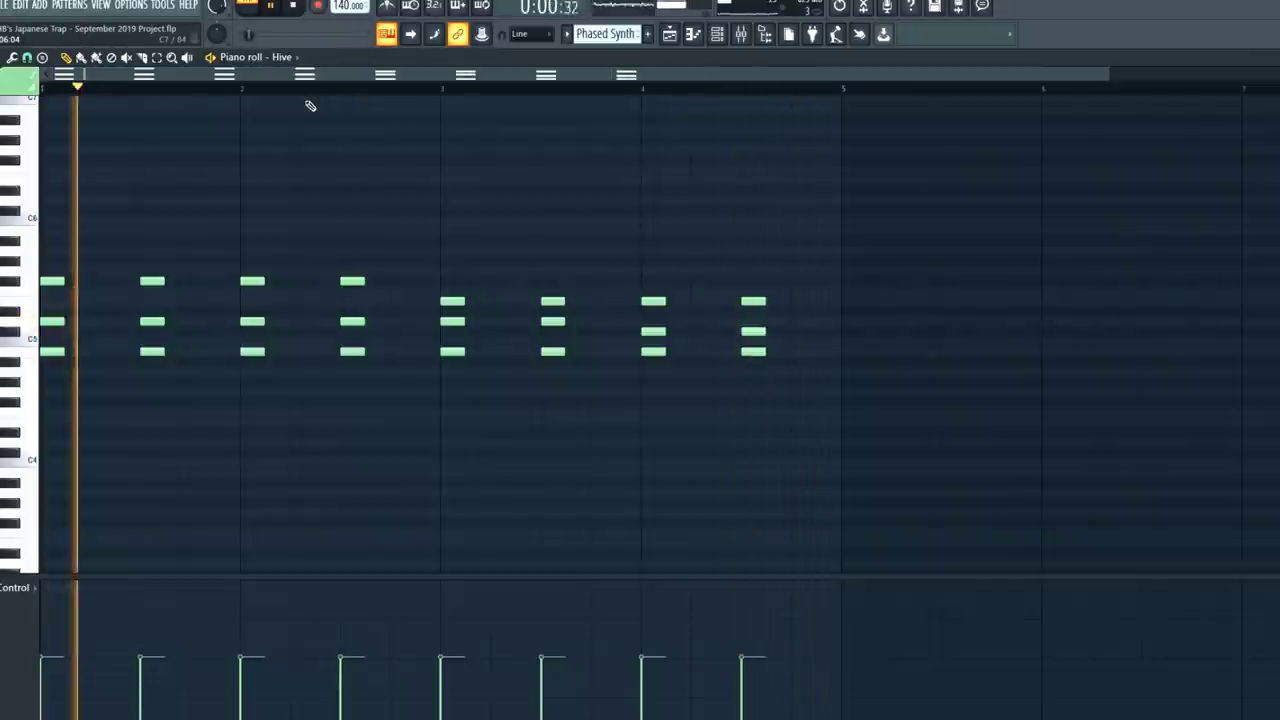
pyautogui.press('space')
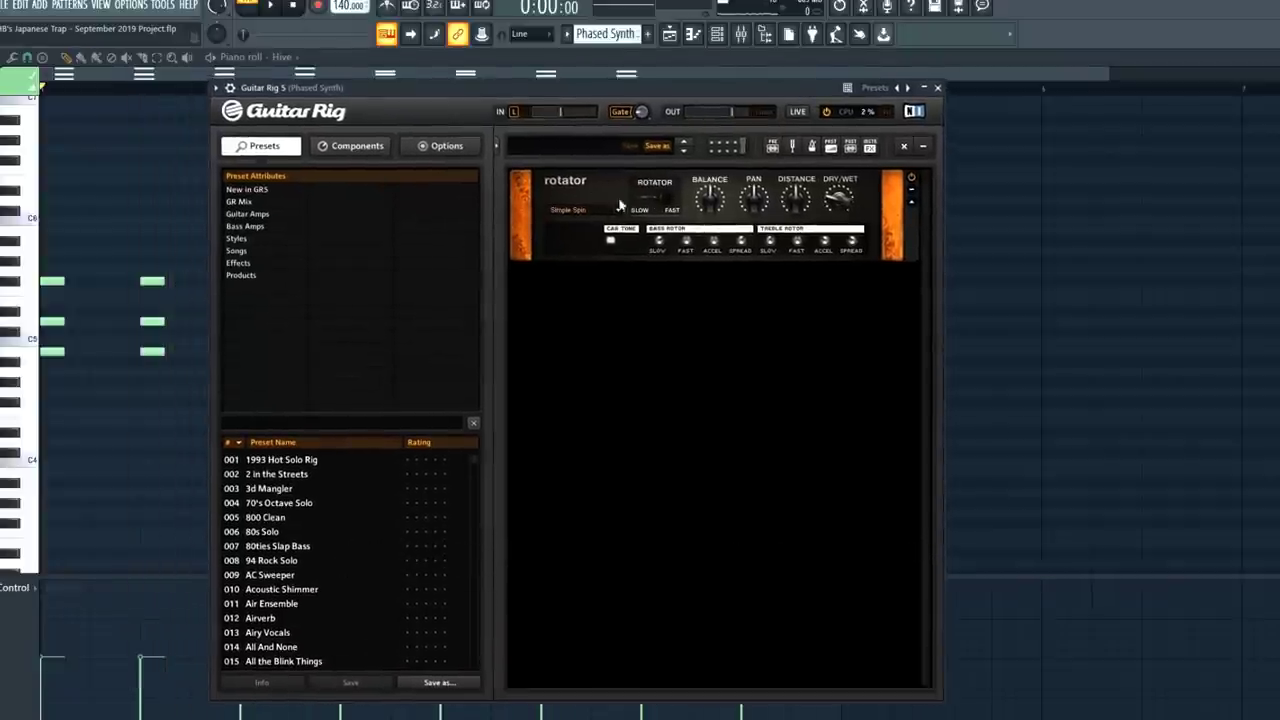
# Close the Guitar Rig 5 effect window and listen to the processed synth chords.
pyautogui.click(938, 89)
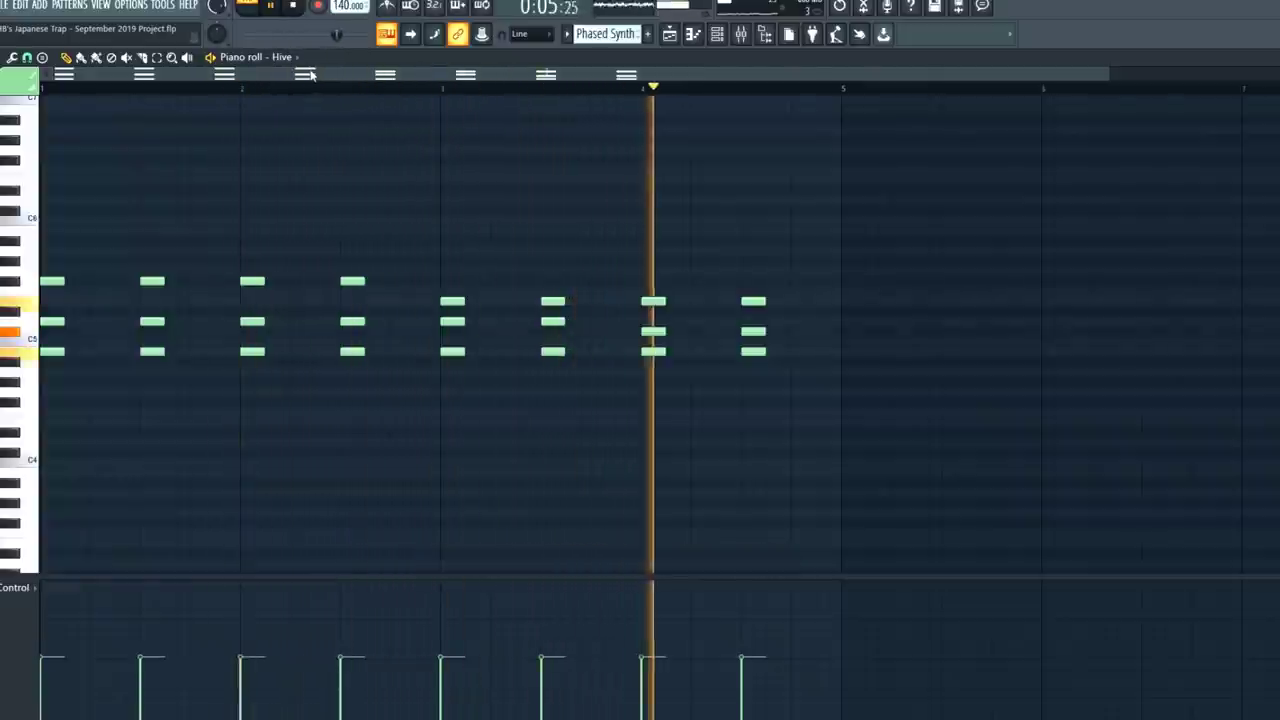
pyautogui.click(294, 8)
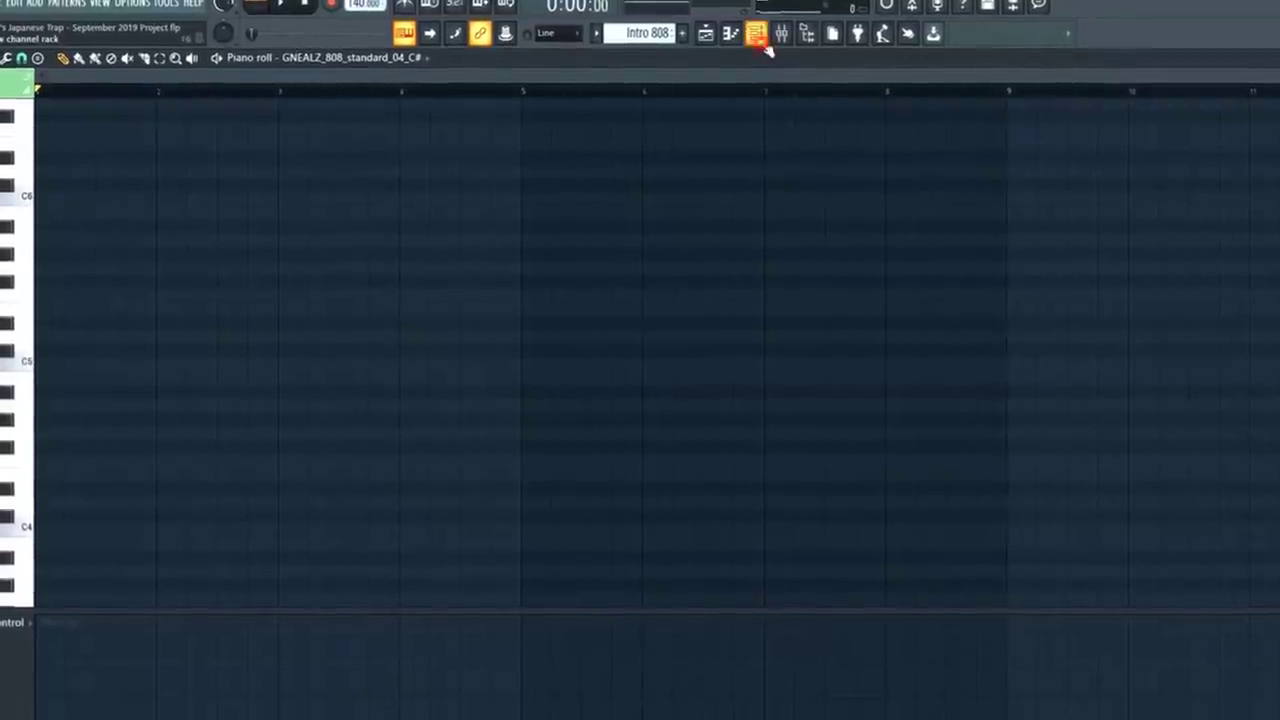
# Show the channel rack, audition the GNEALZ_808_standard_04_C# sample, and deselect the notes of the Intro 808 pattern.
pyautogui.click(756, 34)
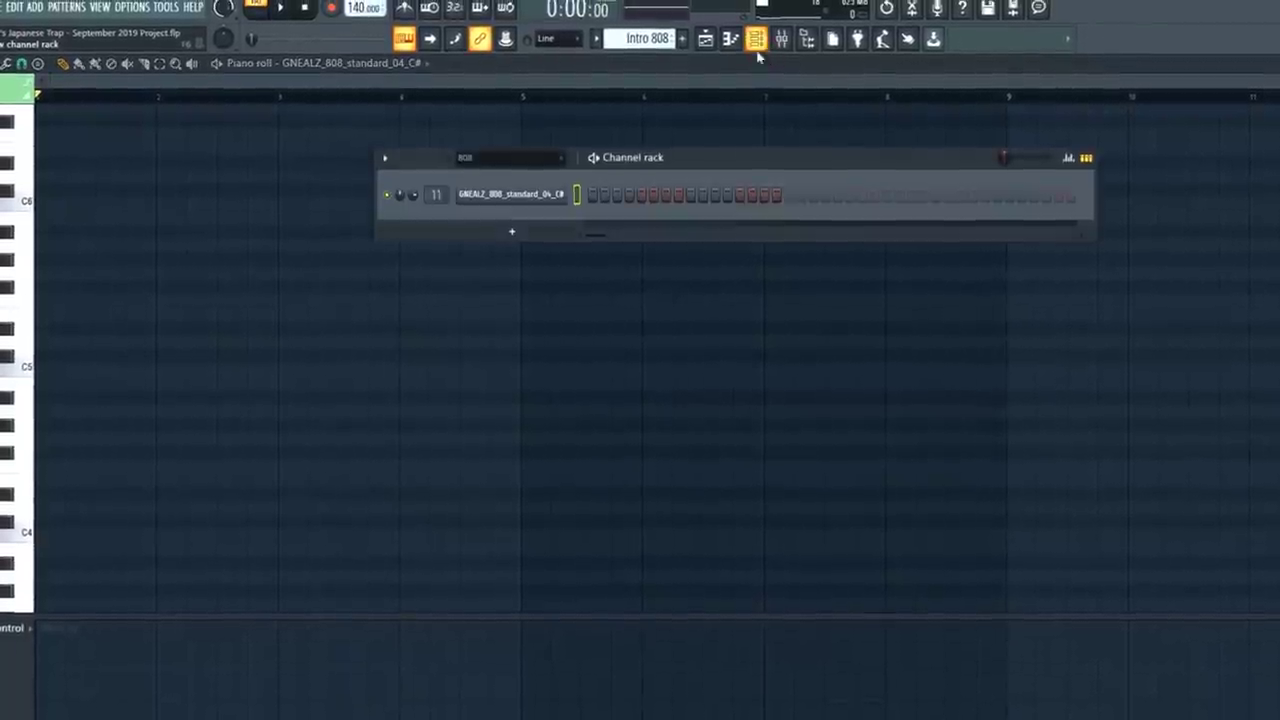
pyautogui.click(550, 200)
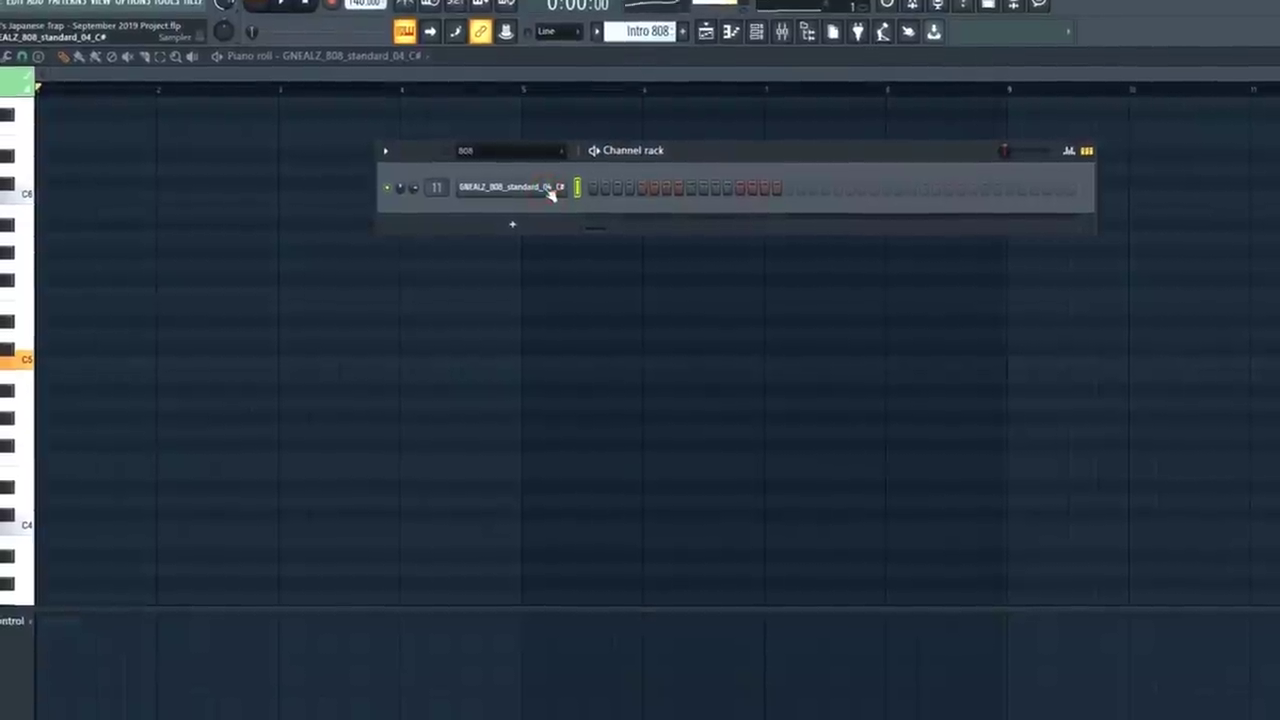
pyautogui.click(22, 388)
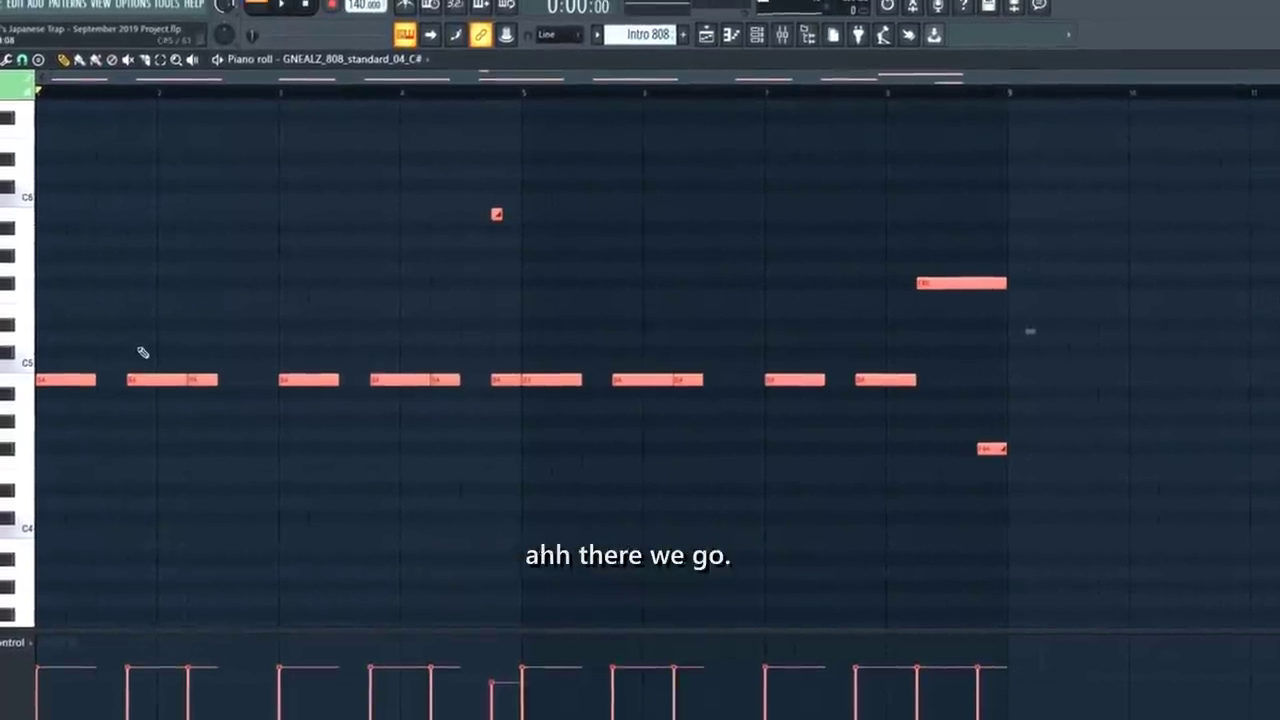
pyautogui.hotkey('ctrl', 'd')
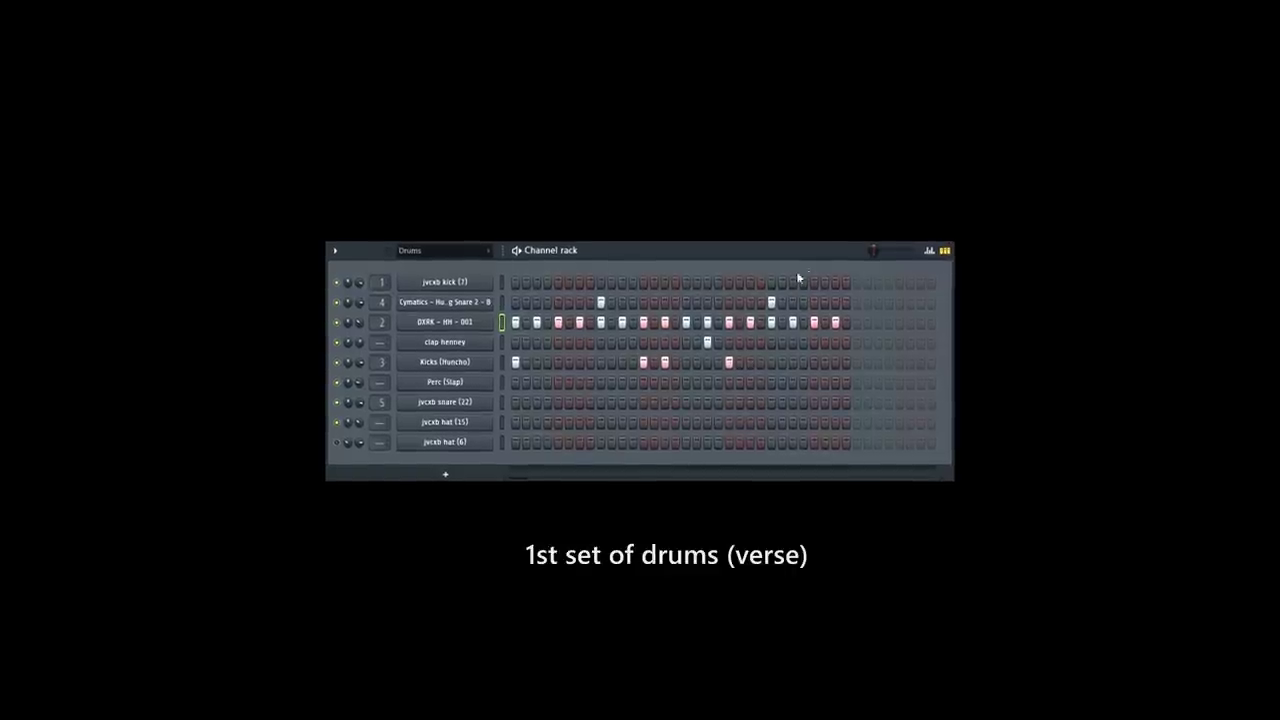
# Audition the DXRK - HH - 001, clap henney, Kicks (Huncho), and Cymatics snare channels of the verse drums.
pyautogui.click(471, 320)
pyautogui.click(466, 343)
pyautogui.click(464, 361)
pyautogui.click(468, 323)
pyautogui.click(465, 304)
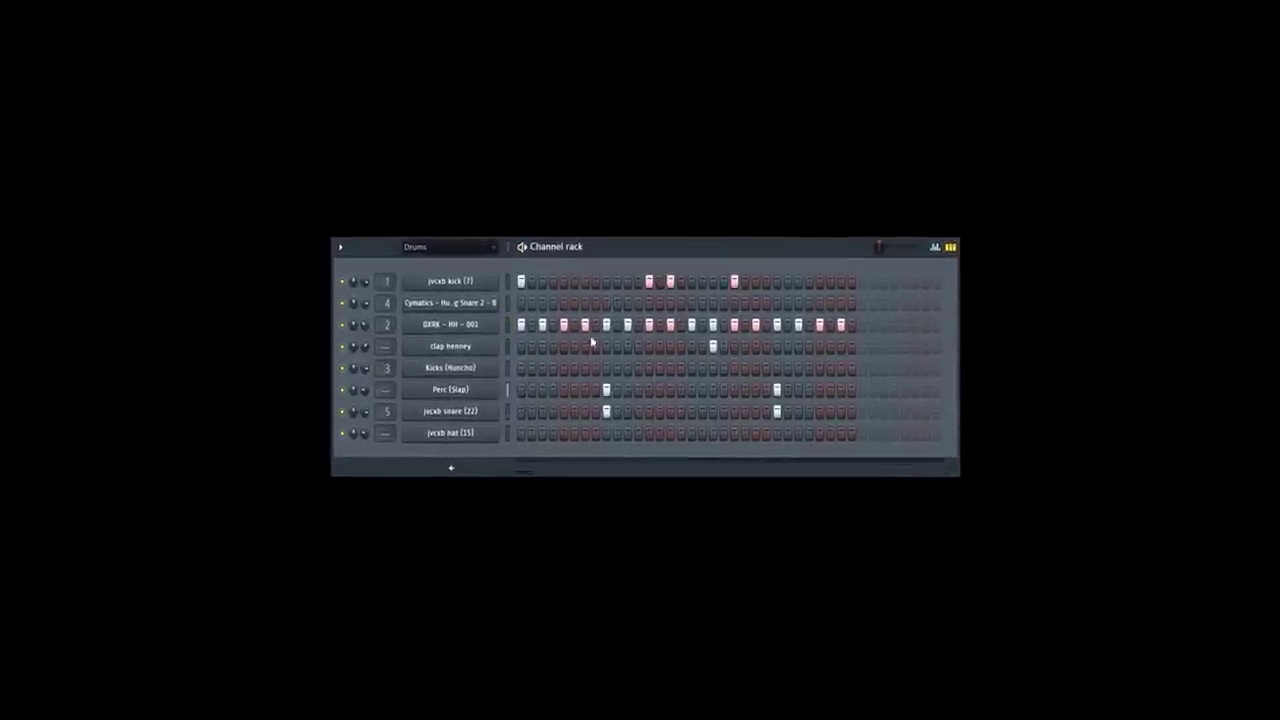
# Audition the jvcxb kick (7), DXRK - HH - 001, clap henney and Perc (Slap) channels of the Drums pattern.
pyautogui.click(464, 285)
pyautogui.click(463, 331)
pyautogui.click(461, 354)
pyautogui.click(458, 390)
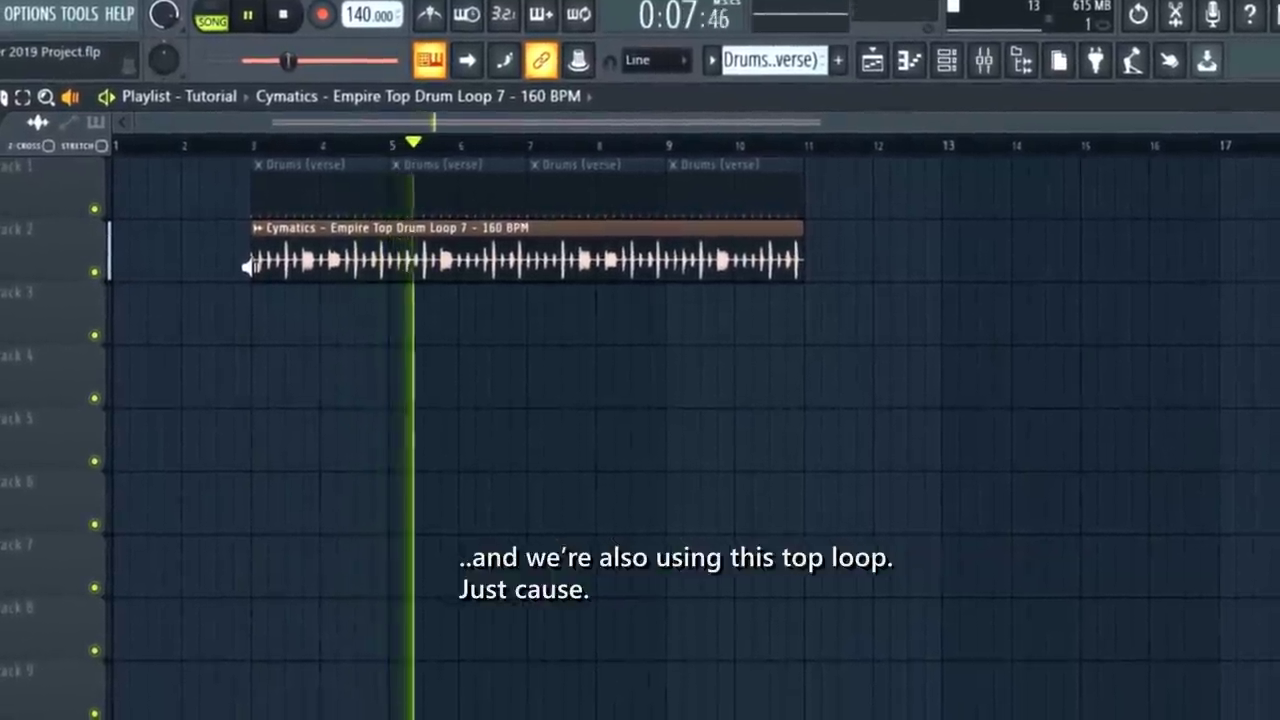
# Play the Cymatics Empire Top Drum Loop 7 together with the Drums (verse) clips from bar 3.
pyautogui.press('space')
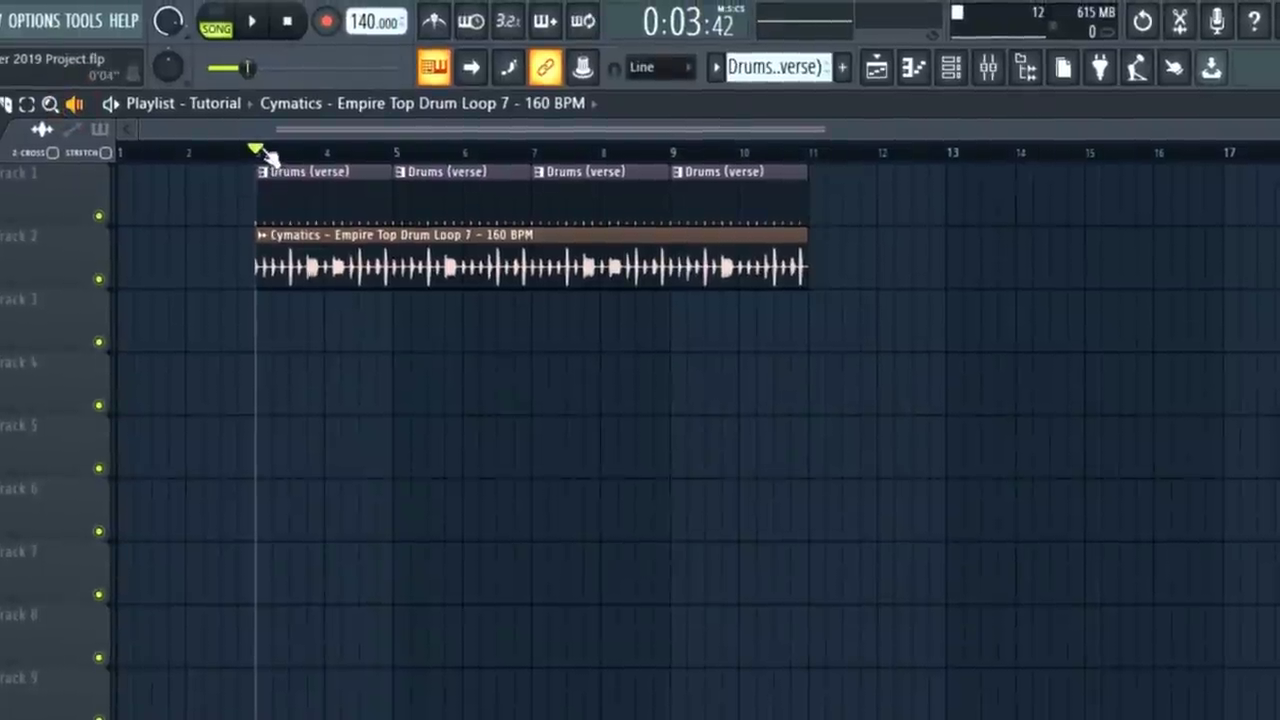
pyautogui.press('space')
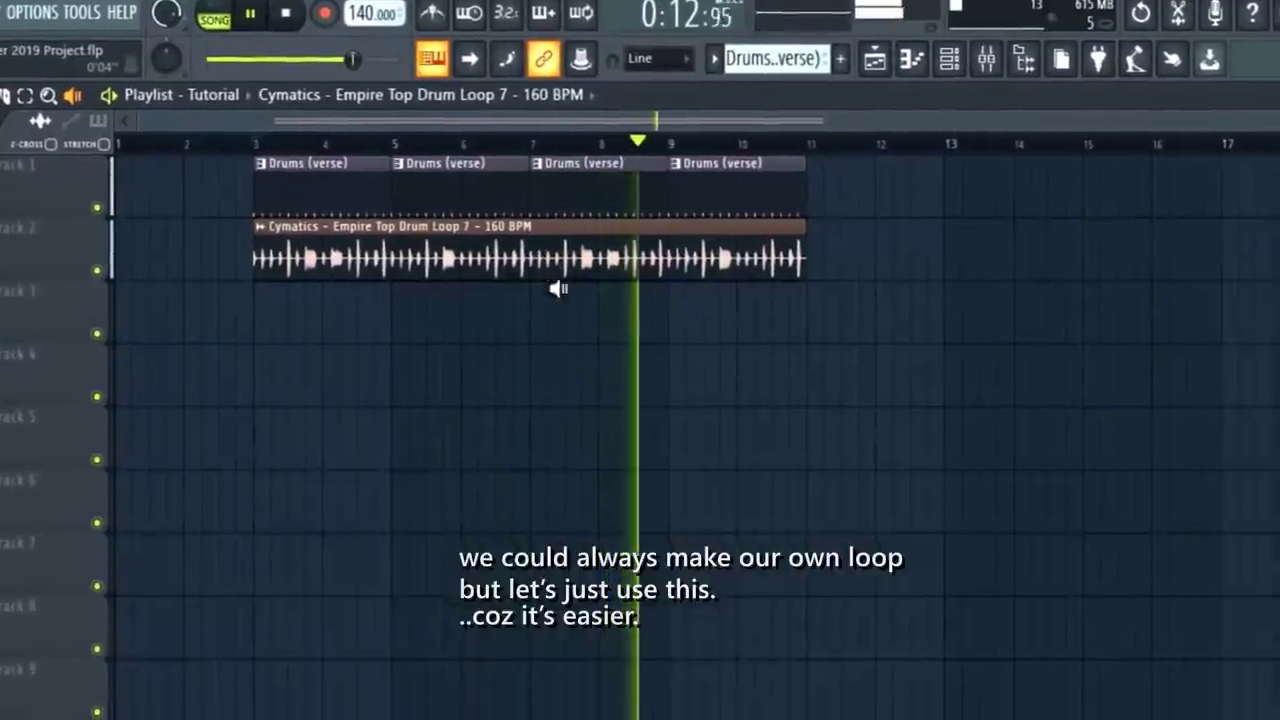
pyautogui.press('space')
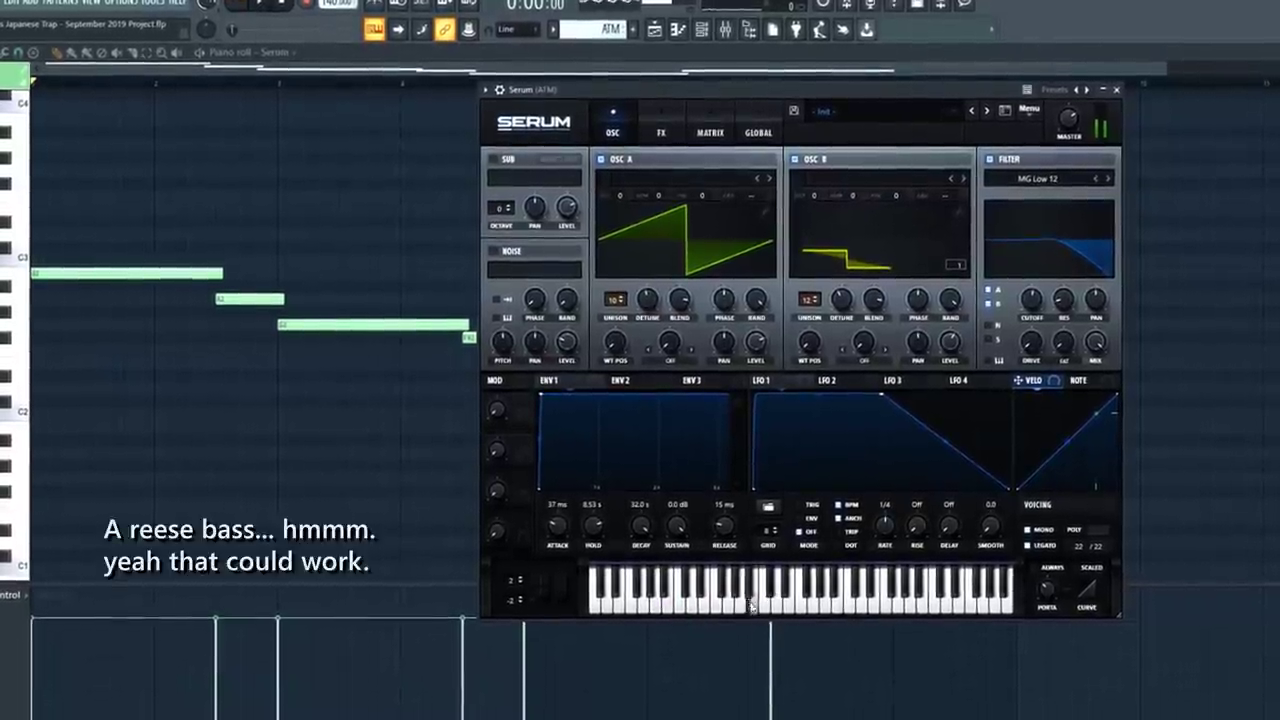
# Audition the Serum reese bass and place the ATM pattern on the ATM track at bar 35, right after the verse.
pyautogui.moveTo(696, 612); pyautogui.dragTo(600, 605)
pyautogui.click(305, 63)
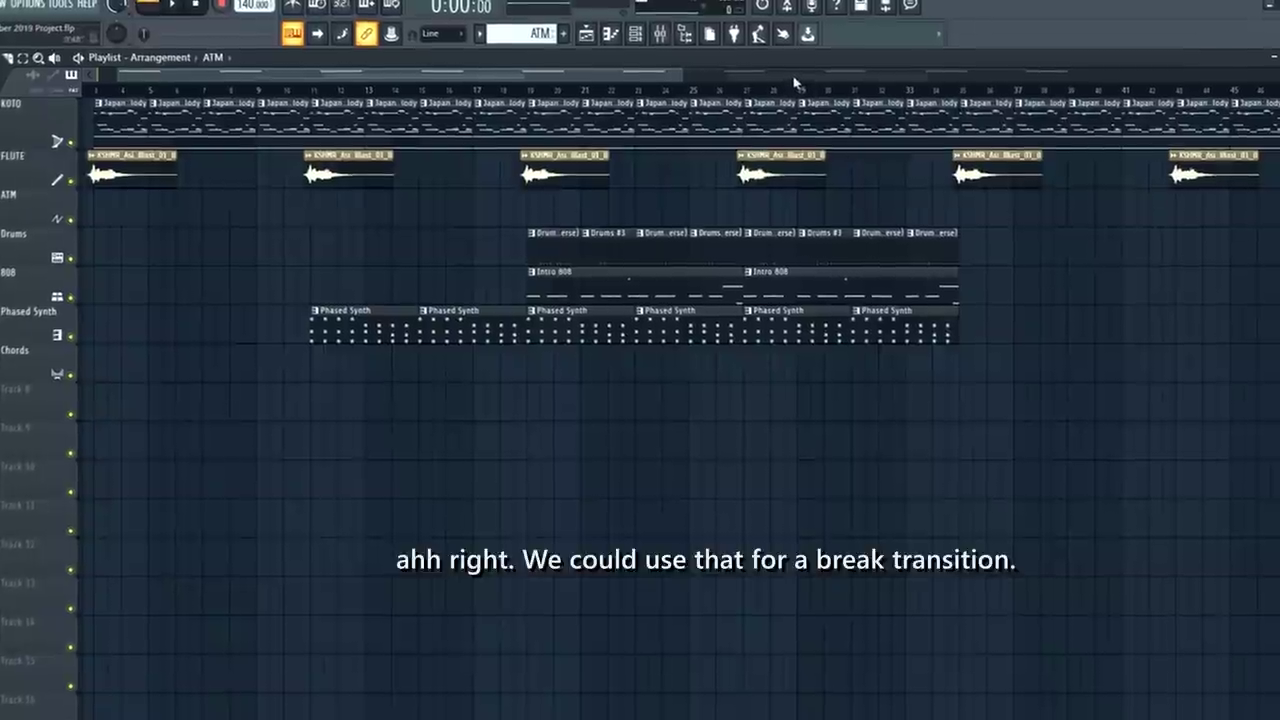
pyautogui.click(963, 217)
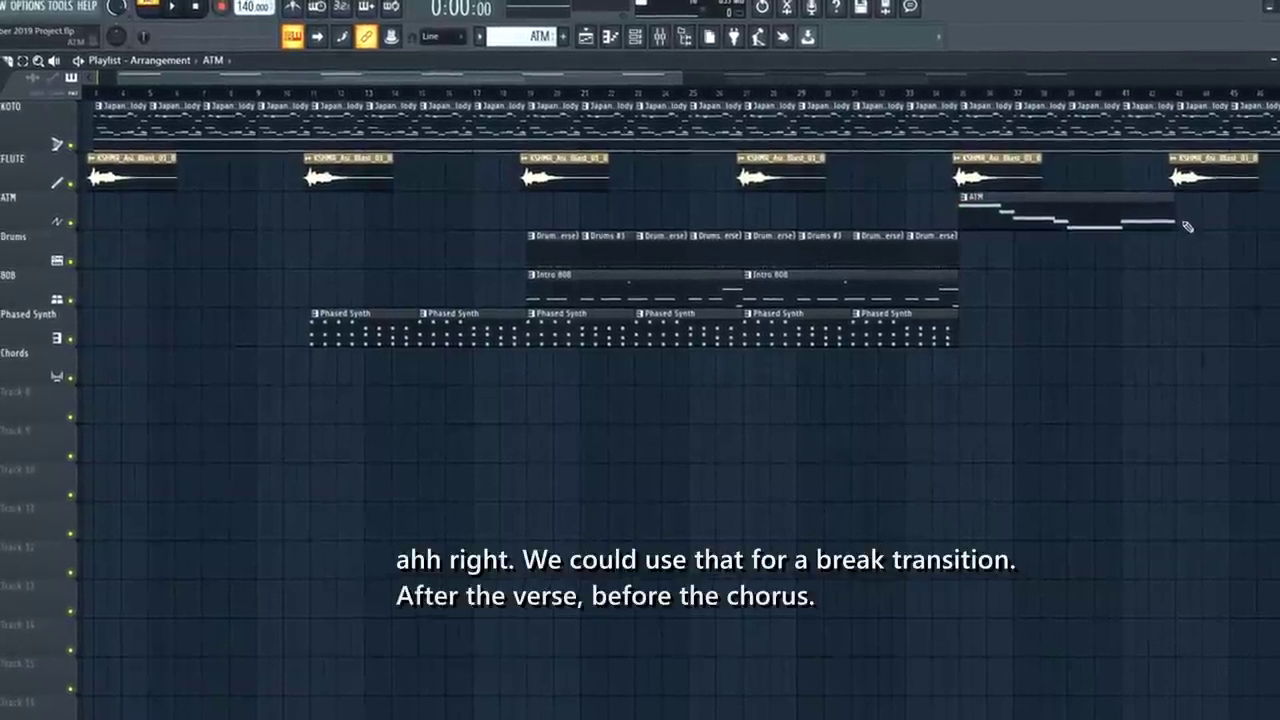
pyautogui.scroll(-2, 912, 87)
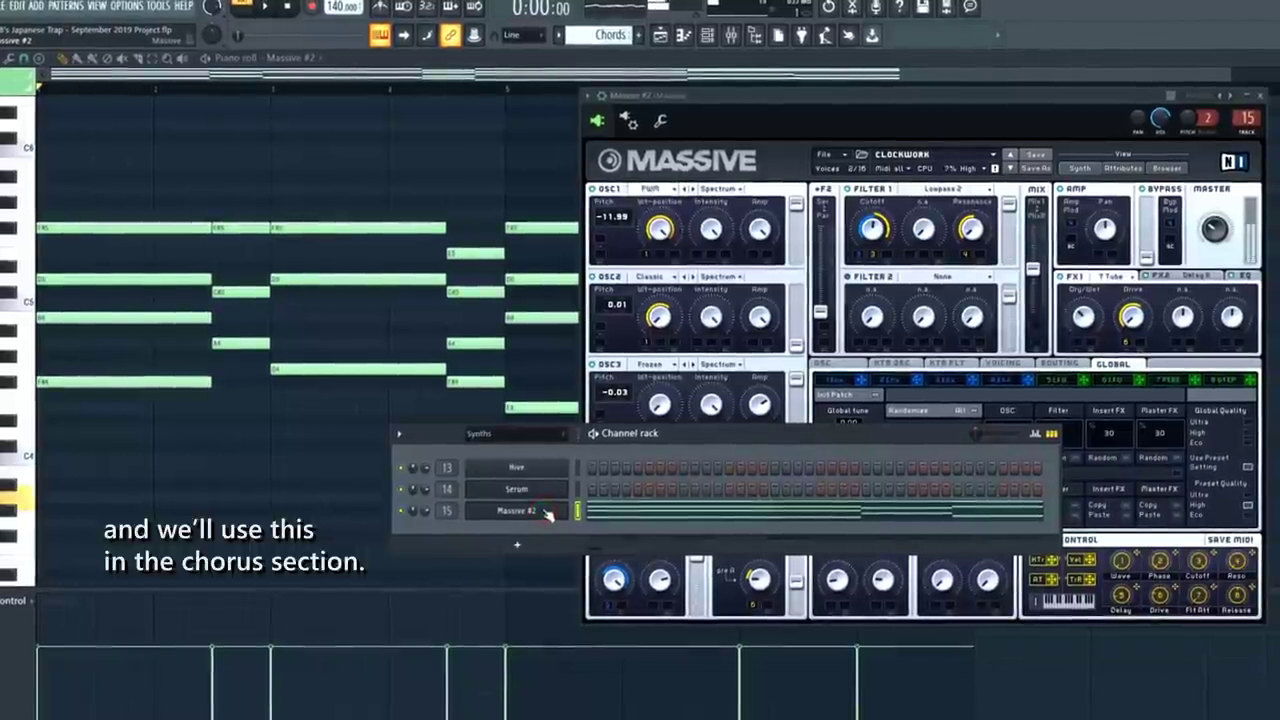
# Audition the Massive #2 chord sound and place the Chords pattern on the Chords track at bar 51, where the chorus drums start.
pyautogui.moveTo(24, 393); pyautogui.dragTo(22, 281)
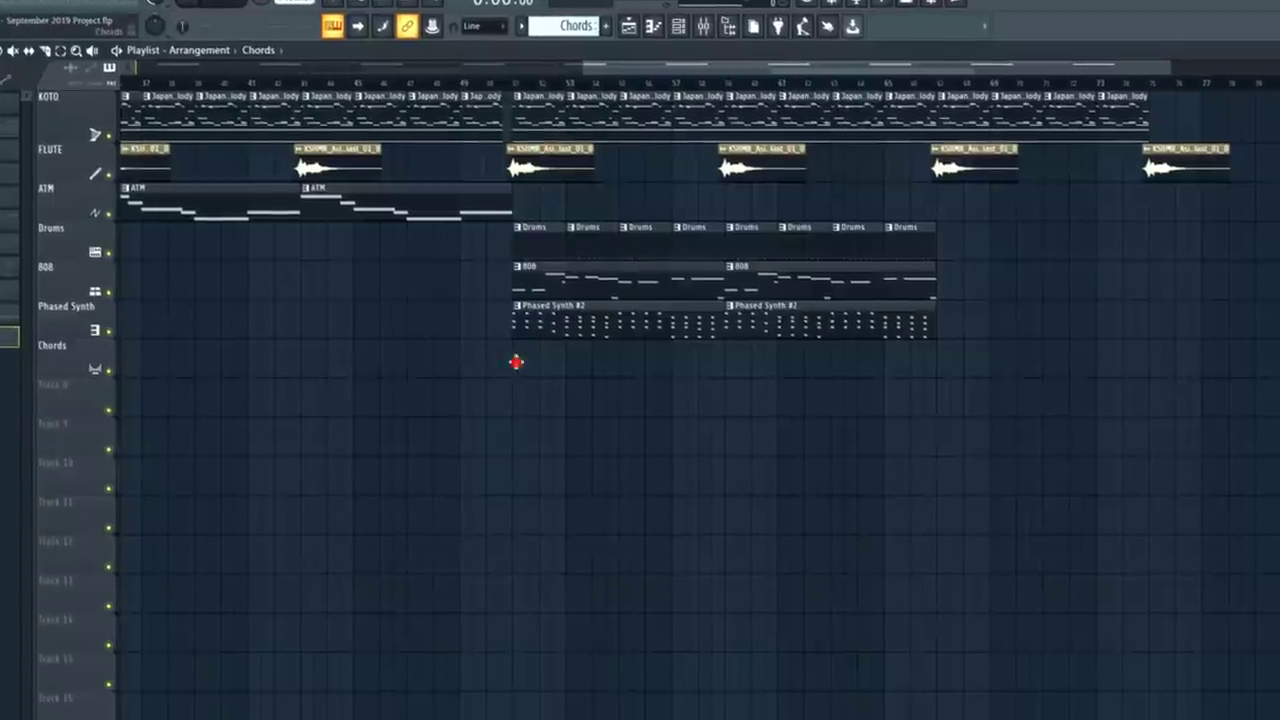
pyautogui.click(516, 363)
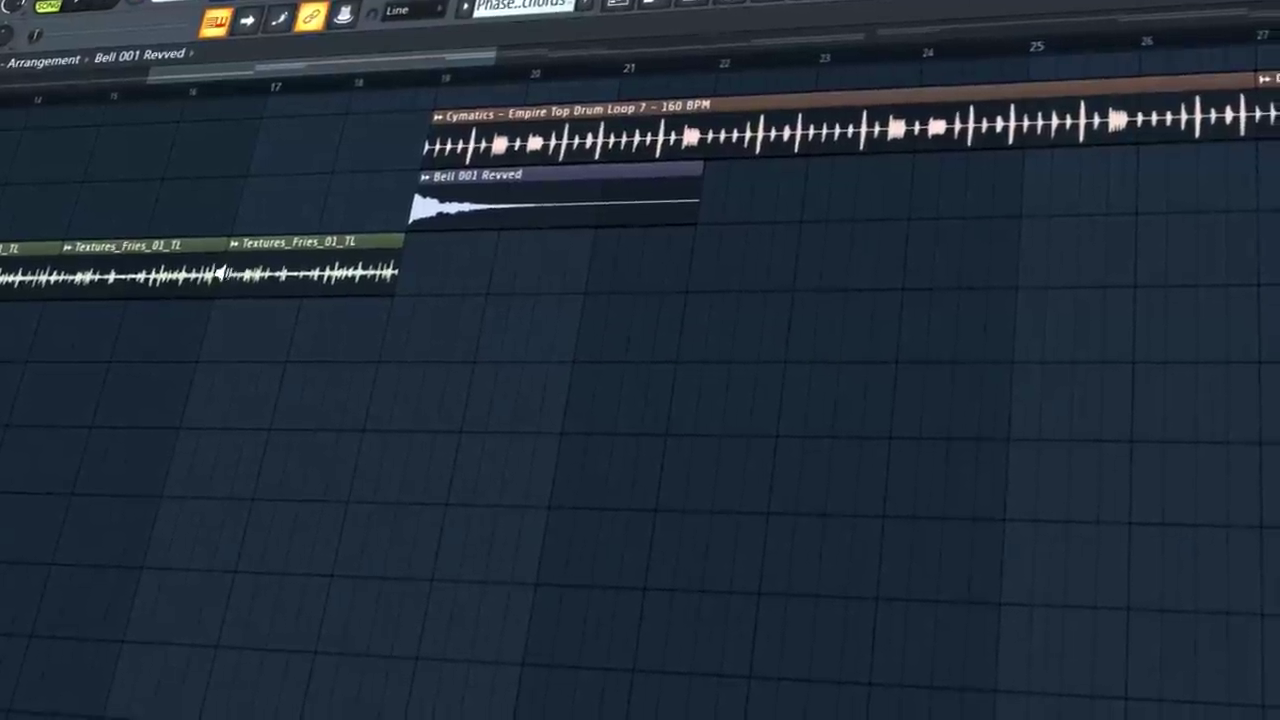
# Listen to the Textures_Fries_01_TL and Bell 001 Revved clips, and play the arrangement through to its end.
pyautogui.click(221, 272)
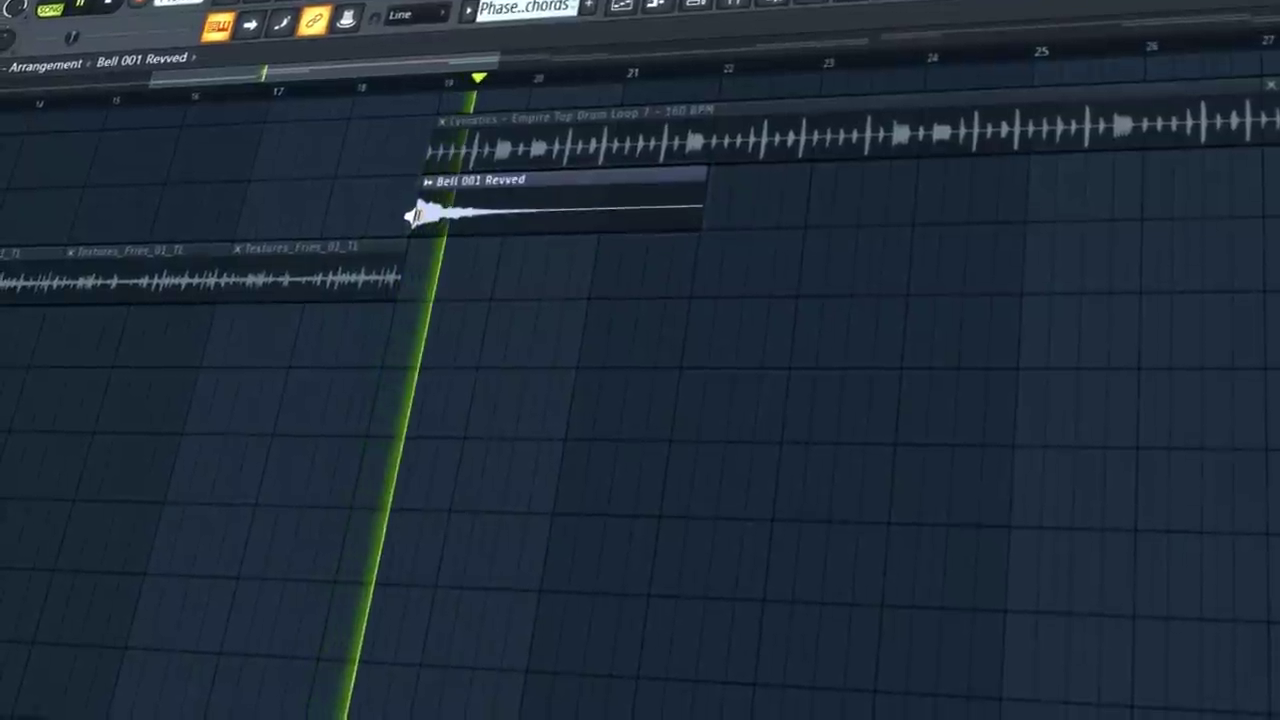
pyautogui.moveTo(400, 60); pyautogui.dragTo(582, 53)
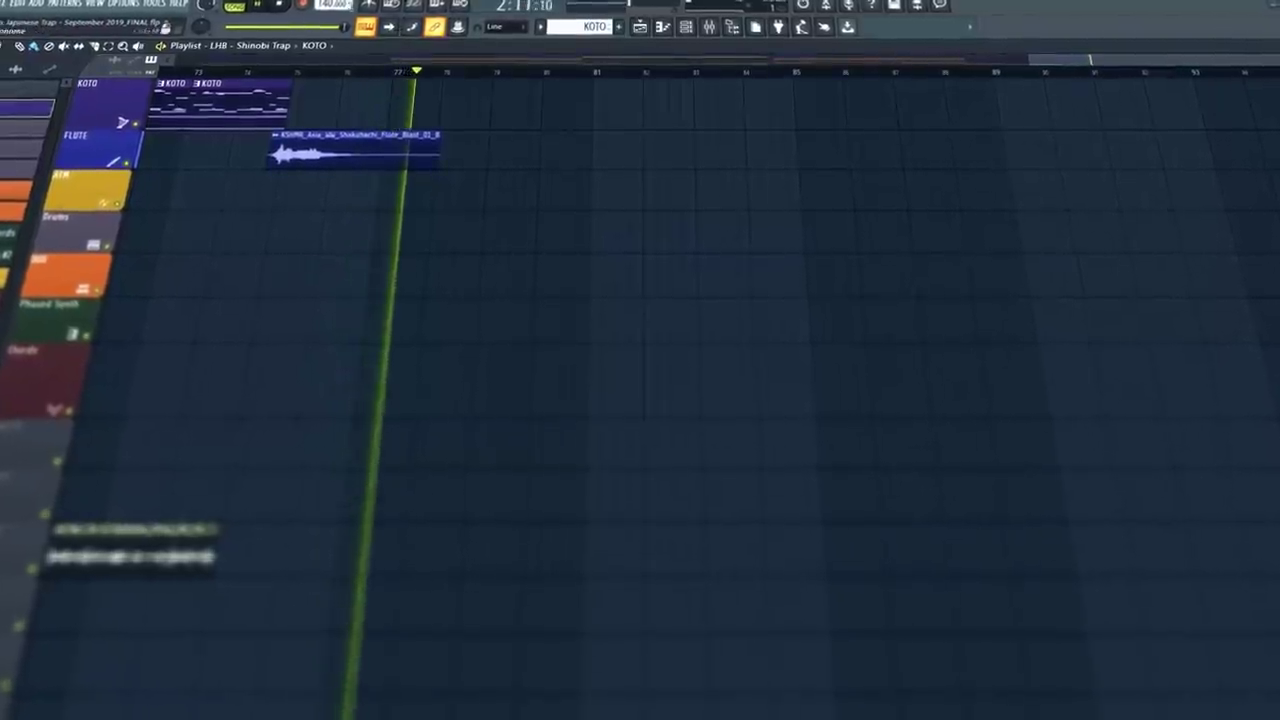
pyautogui.click(286, 8)
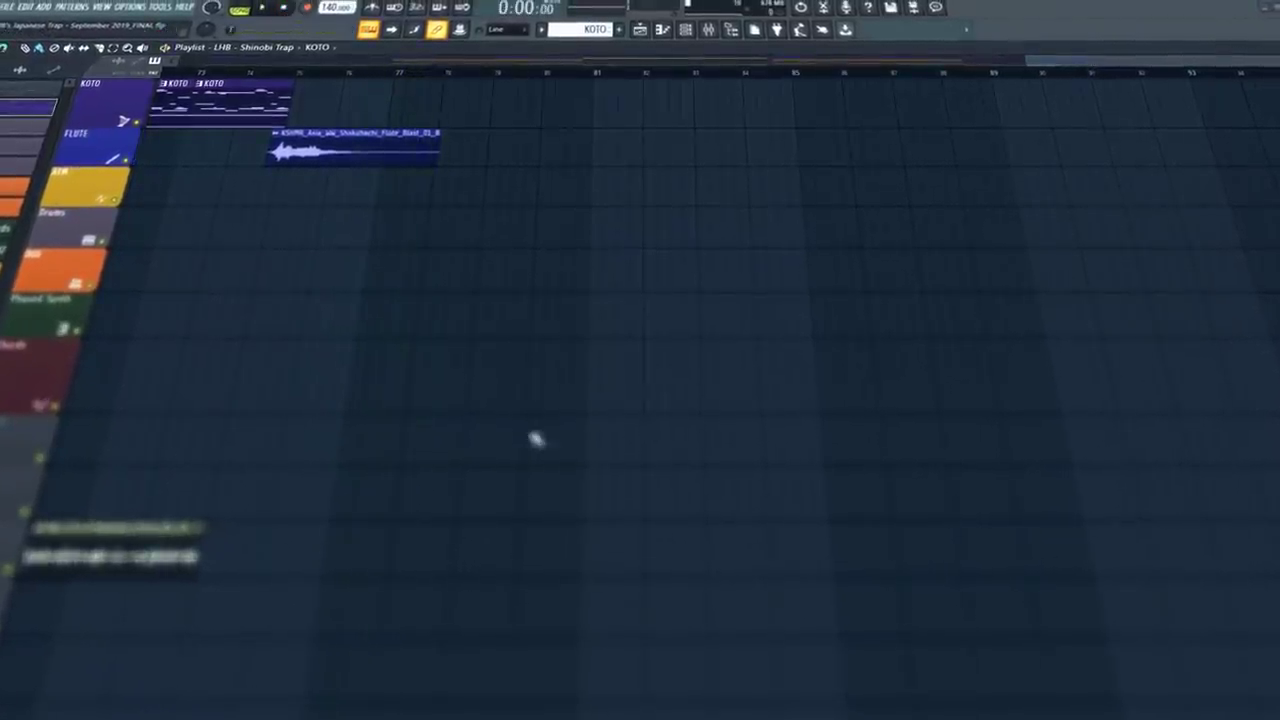